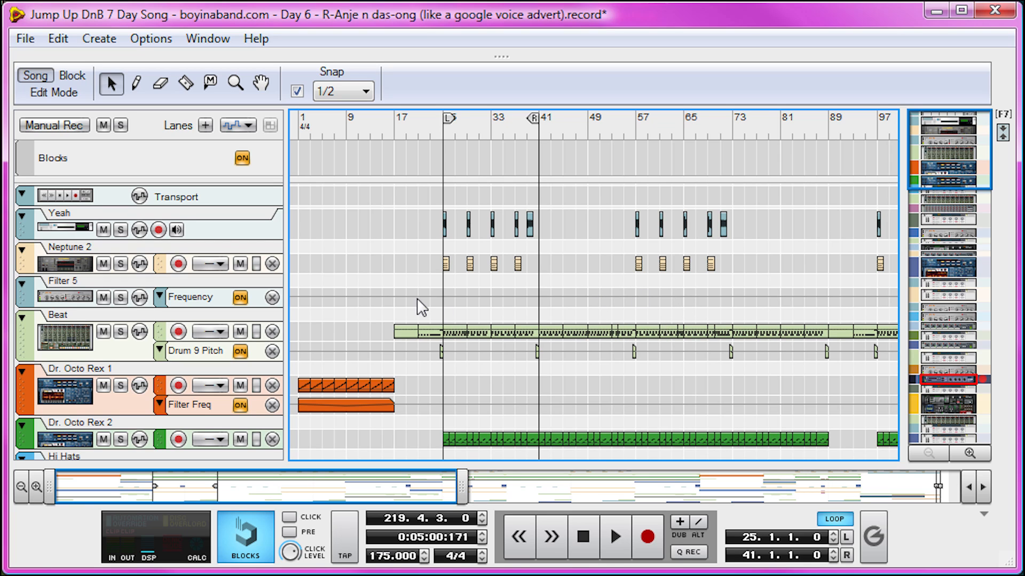
- End the loop at bar 29 and open the Beat clip at bar 25 in an enlarged note editor
{"action": "left_click_drag", "start_coordinate": [533, 119], "coordinate": [463, 152]}
{"action": "double_click", "coordinate": [449, 332]}
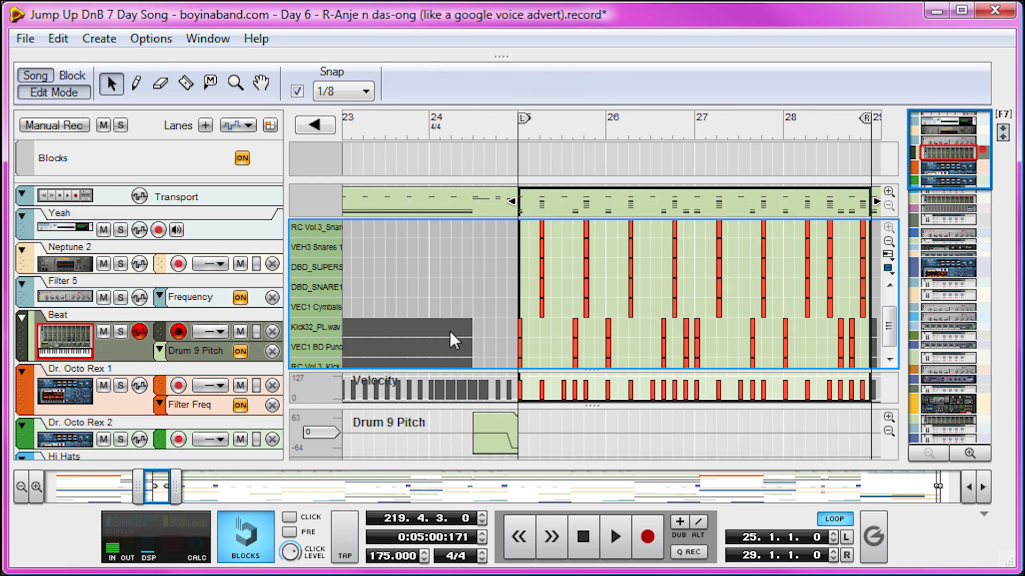
{"action": "left_click_drag", "start_coordinate": [676, 406], "coordinate": [689, 459]}
{"action": "left_click_drag", "start_coordinate": [702, 422], "coordinate": [702, 462]}
{"action": "left_click_drag", "start_coordinate": [175, 487], "coordinate": [175, 487]}
{"action": "left_click_drag", "start_coordinate": [140, 487], "coordinate": [156, 488]}
- Solo the Beat track and play its drum pattern from bar 25
{"action": "left_click", "coordinate": [409, 131]}
{"action": "key", "text": "Escape"}
{"action": "left_click", "coordinate": [117, 335]}
{"action": "key", "text": "space"}
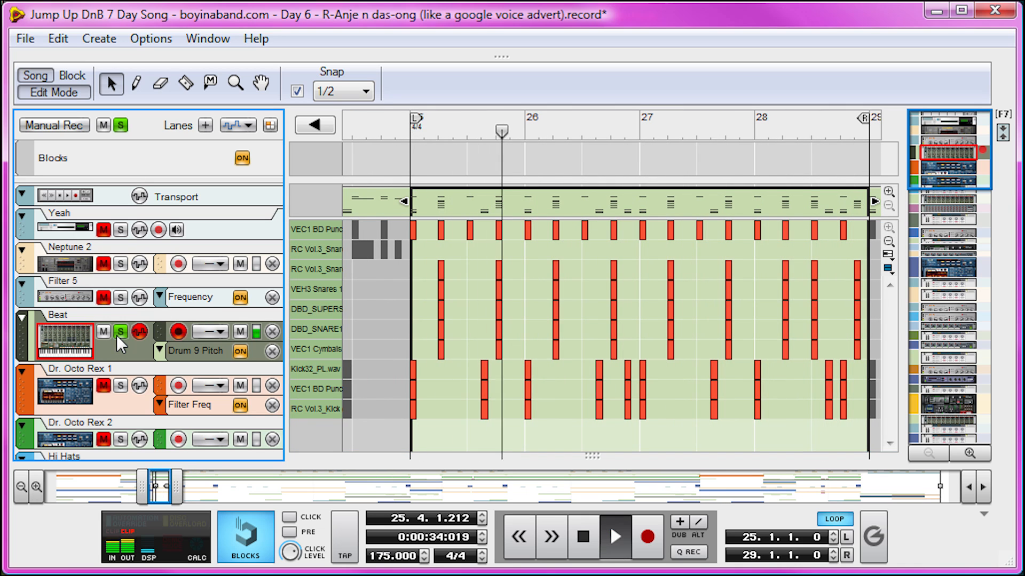
{"action": "key", "text": "space"}
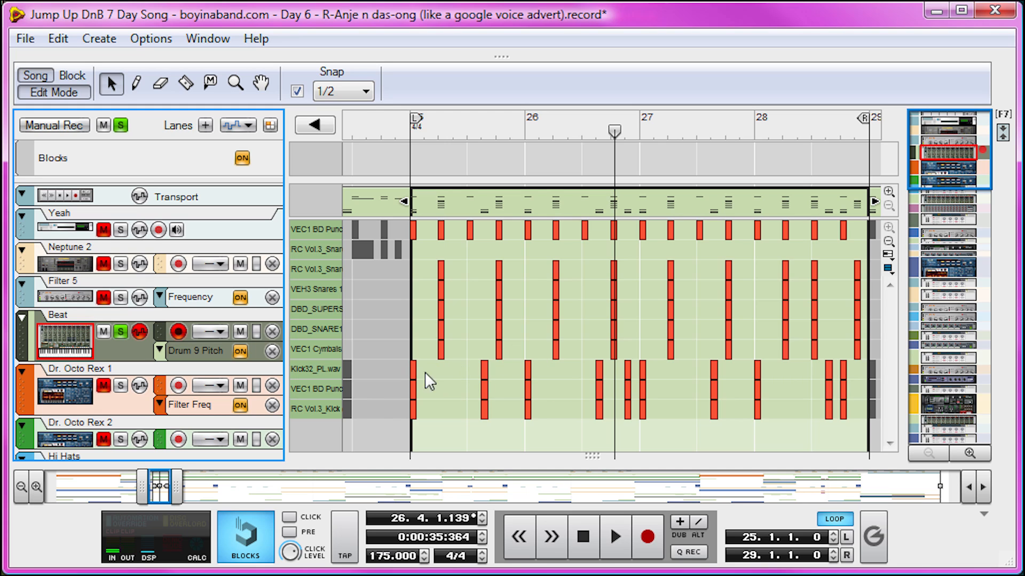
{"action": "key", "text": "shift+Return"}
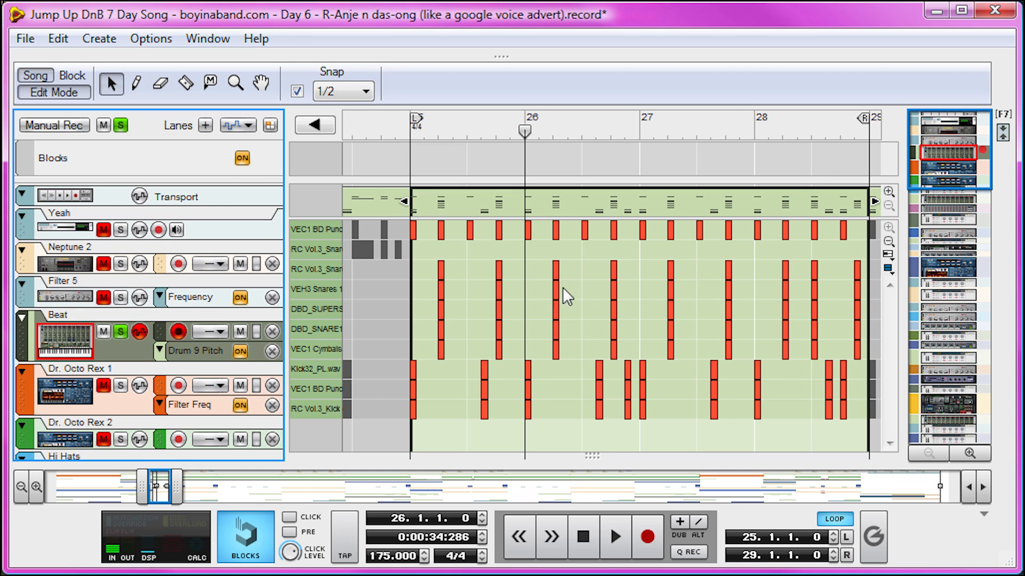
- Set the snap to 1/8, shorten the loop to bars 25 to 27, and play it from bar 25
{"action": "left_click", "coordinate": [348, 89]}
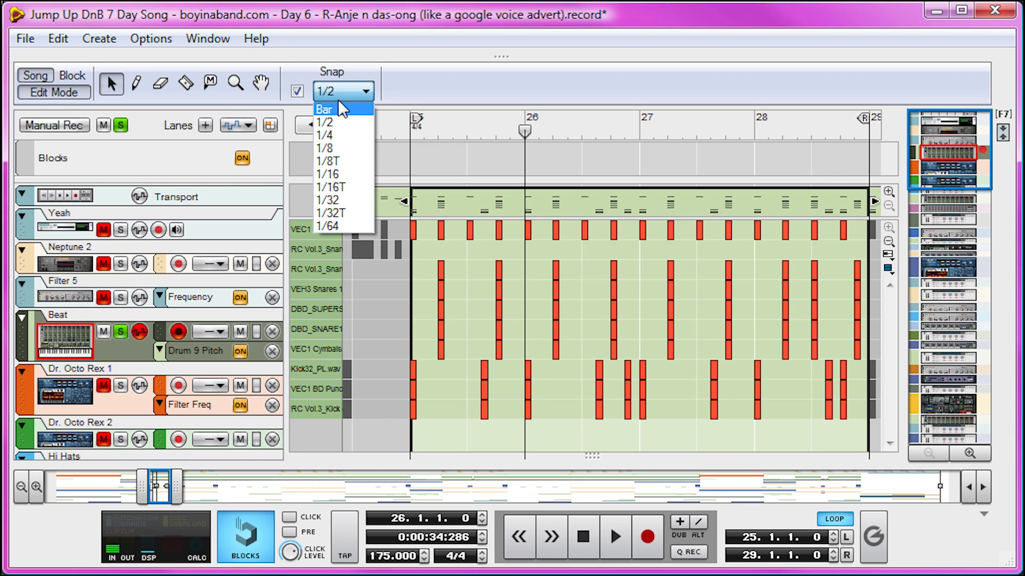
{"action": "left_click", "coordinate": [341, 143]}
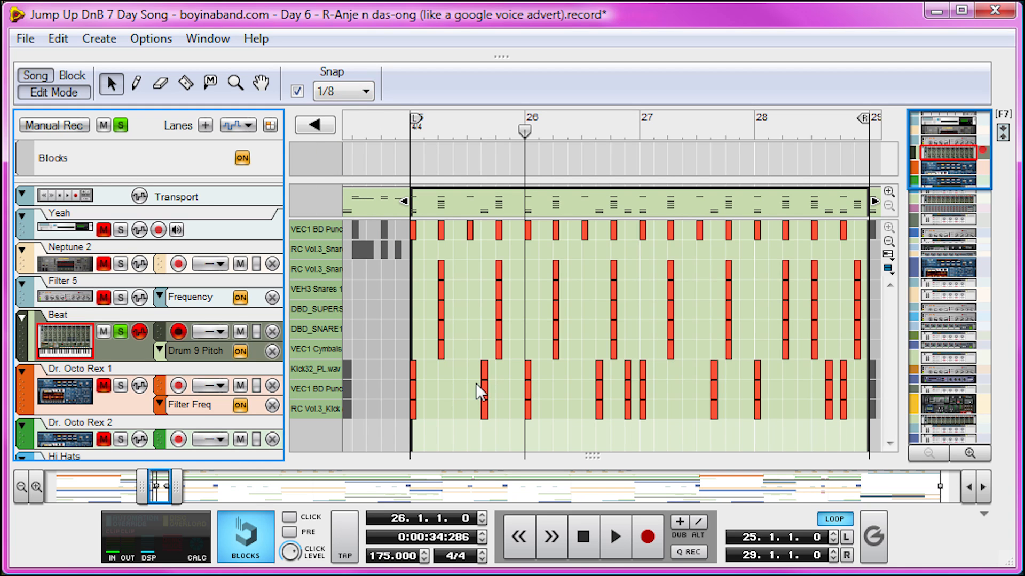
{"action": "left_click_drag", "start_coordinate": [863, 118], "coordinate": [633, 190]}
{"action": "mouse_move", "coordinate": [561, 136]}
{"action": "left_mouse_down"}
{"action": "mouse_move", "coordinate": [460, 123]}
{"action": "mouse_move", "coordinate": [640, 131]}
{"action": "mouse_move", "coordinate": [414, 172]}
{"action": "left_mouse_up"}
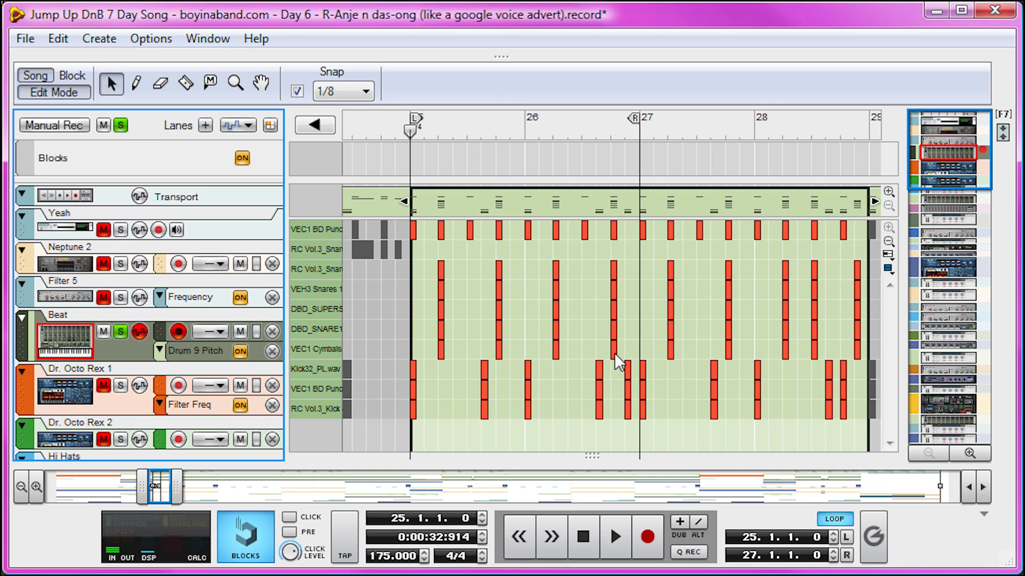
{"action": "key", "text": "space"}
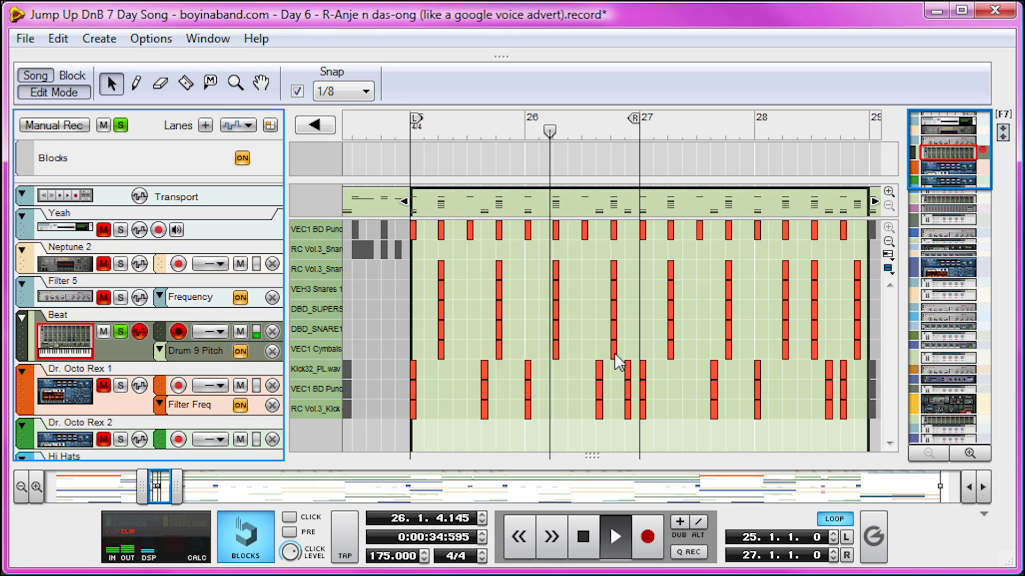
{"action": "key", "text": "space"}
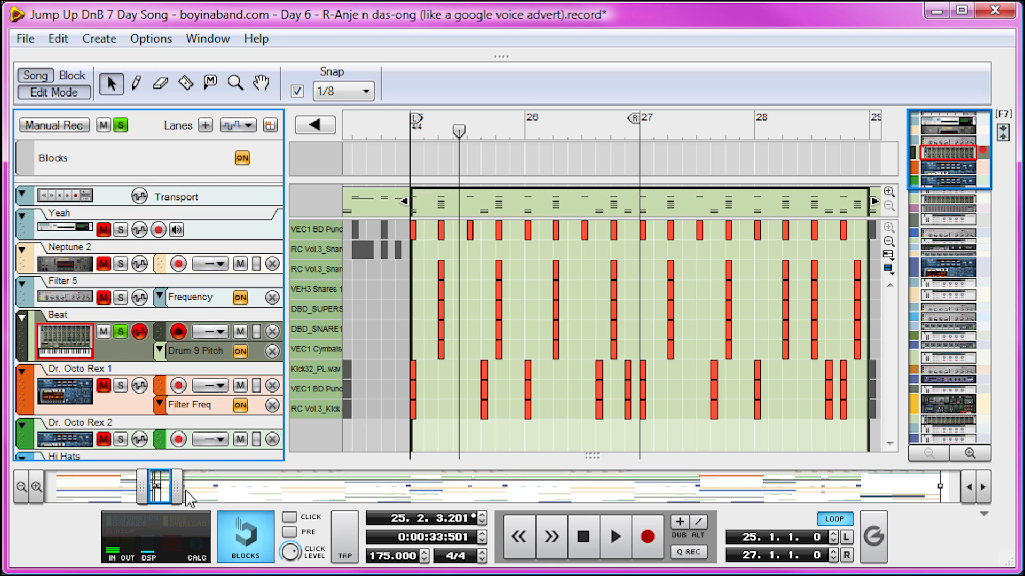
- Close the Beat clip and open the Bass clip at bar 25 in the note editor
{"action": "left_click_drag", "start_coordinate": [159, 487], "coordinate": [654, 477]}
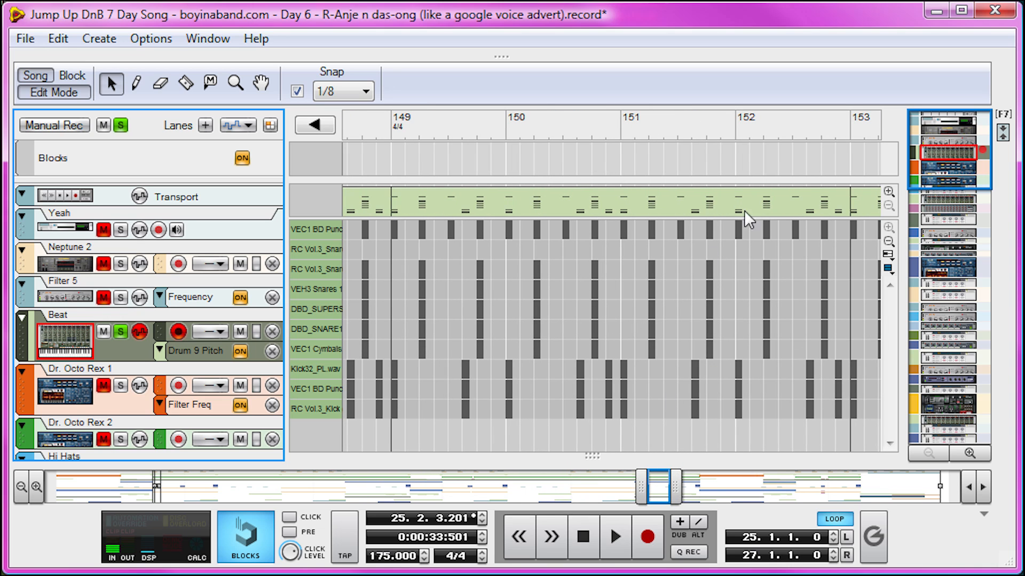
{"action": "left_click_drag", "start_coordinate": [641, 485], "coordinate": [51, 483]}
{"action": "left_click_drag", "start_coordinate": [676, 486], "coordinate": [873, 489]}
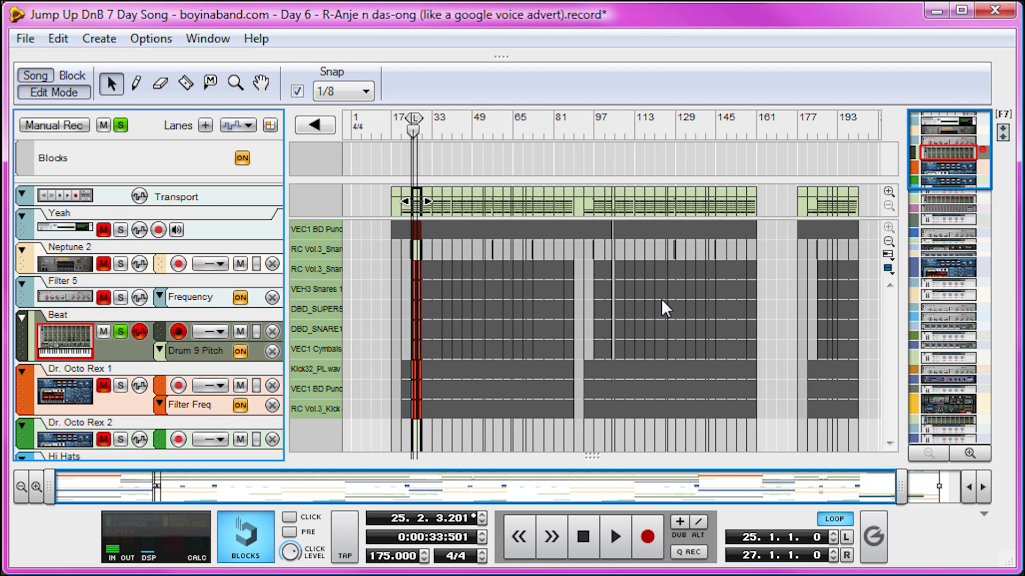
{"action": "left_click_drag", "start_coordinate": [901, 486], "coordinate": [256, 490]}
{"action": "key", "text": "Escape"}
{"action": "scroll", "coordinate": [513, 350], "scroll_direction": "down", "scroll_amount": 4}
{"action": "double_click", "coordinate": [454, 330]}
- Extend the loop to bar 29 with Bar snap and enlarge the note area of the Bass clip
{"action": "left_click_drag", "start_coordinate": [633, 119], "coordinate": [656, 121]}
{"action": "left_click", "coordinate": [343, 91]}
{"action": "left_click", "coordinate": [338, 110]}
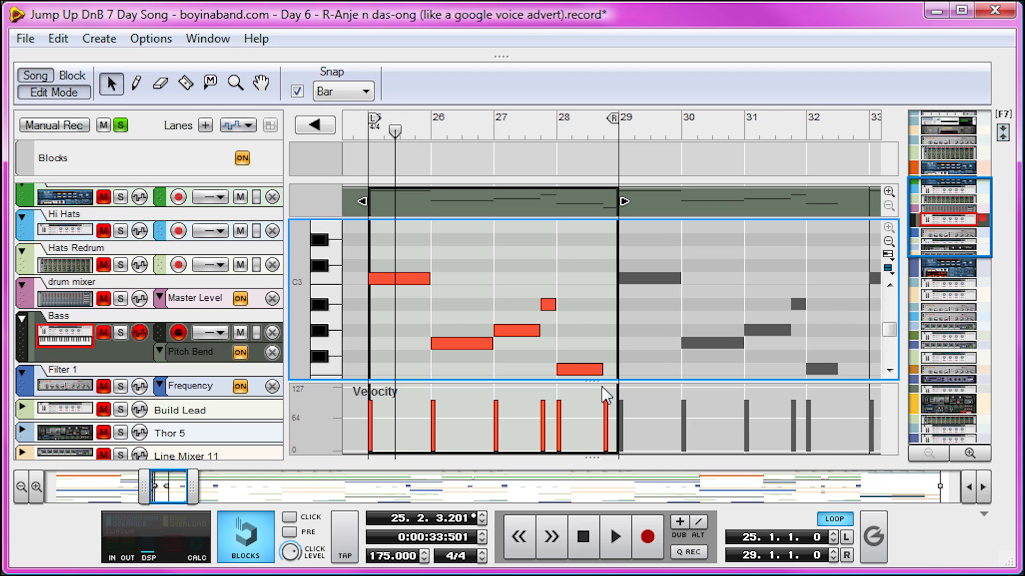
{"action": "left_click_drag", "start_coordinate": [592, 381], "coordinate": [592, 453]}
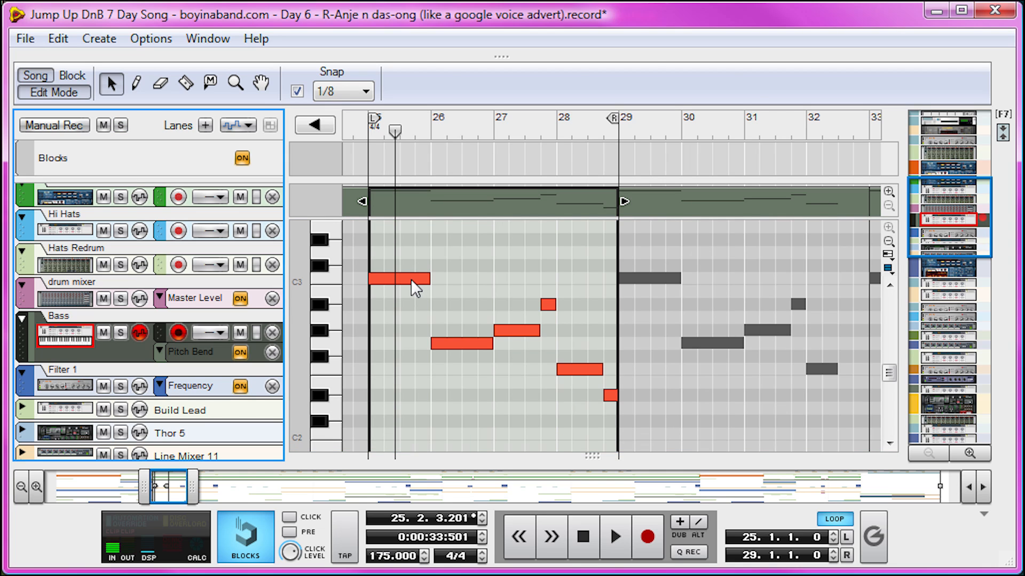
- Audition each Bass note in bars 25 to 28 in turn, and return the playback position to bar 25
{"action": "left_click", "coordinate": [411, 279]}
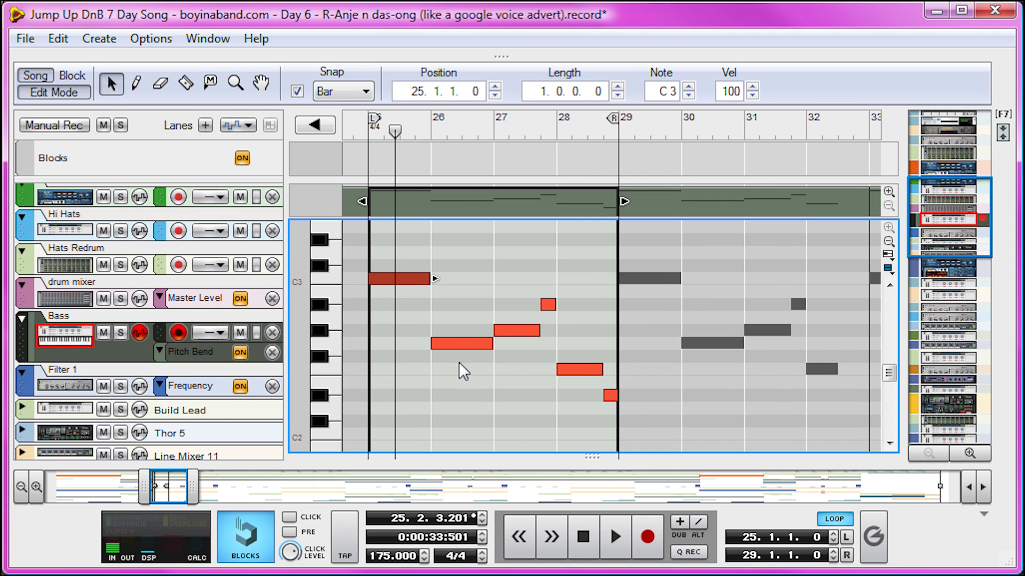
{"action": "left_click", "coordinate": [473, 345]}
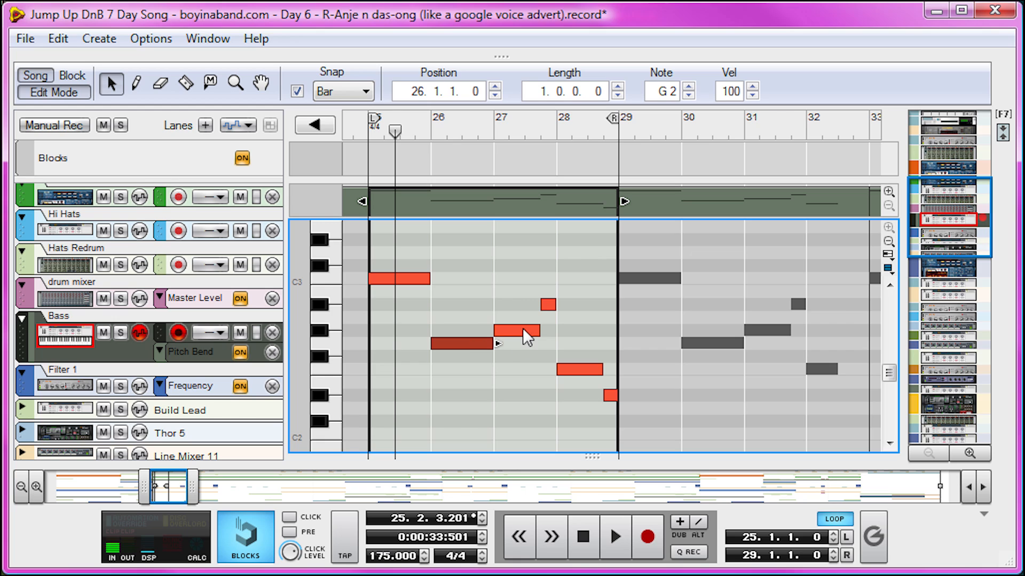
{"action": "left_click", "coordinate": [523, 327]}
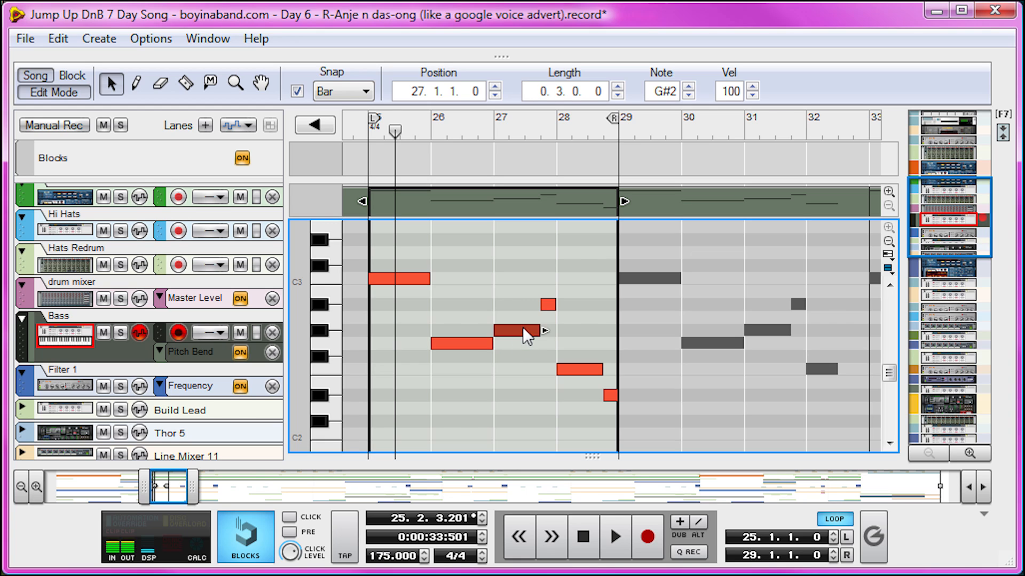
{"action": "left_click", "coordinate": [549, 302]}
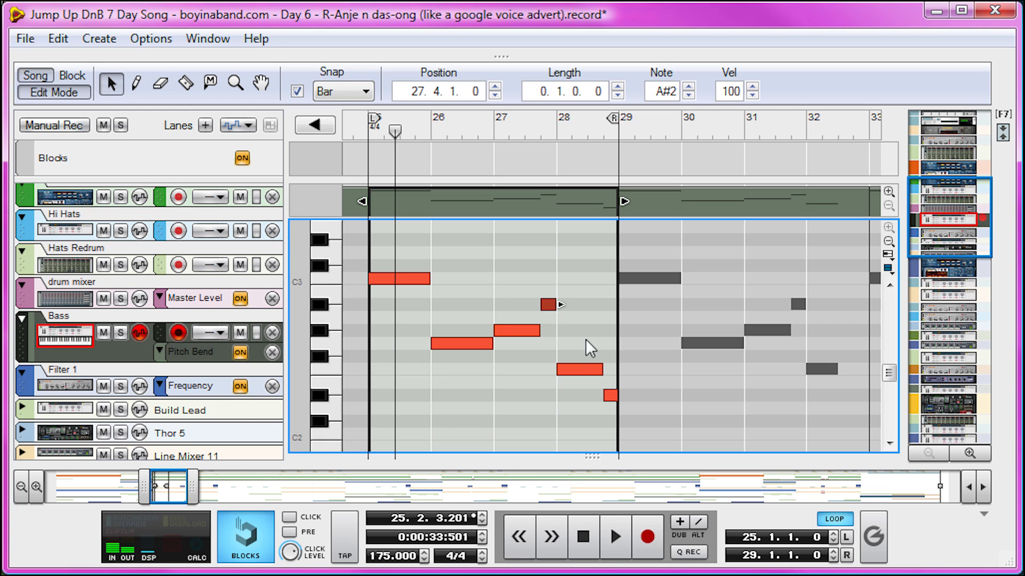
{"action": "left_click", "coordinate": [580, 370]}
{"action": "left_click", "coordinate": [610, 396]}
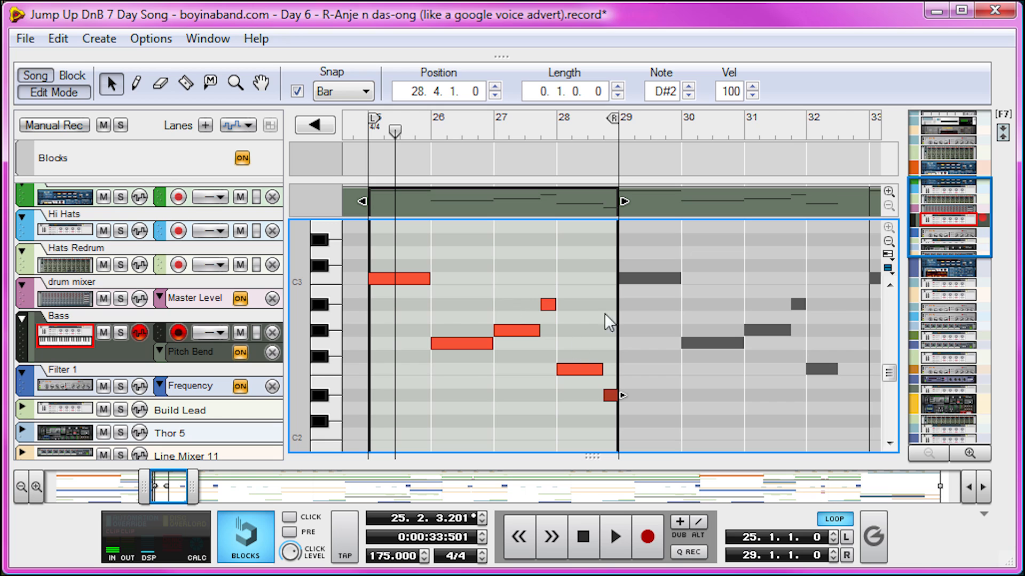
{"action": "left_click_drag", "start_coordinate": [394, 130], "coordinate": [376, 130]}
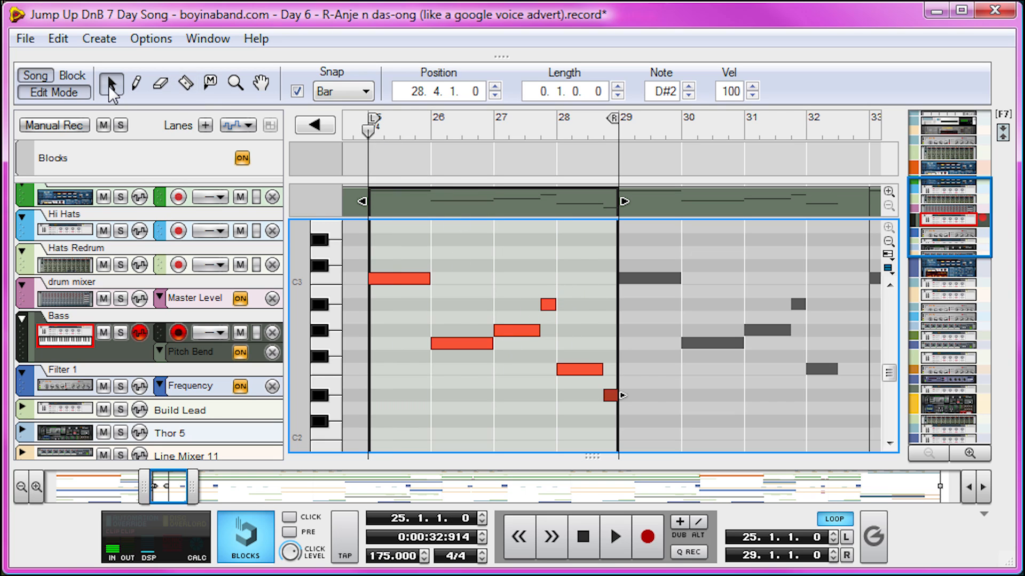
- Find the Pad track and open its clip at bar 25 in the note editor
{"action": "scroll", "coordinate": [166, 352], "scroll_direction": "down", "scroll_amount": 3}
{"action": "scroll", "coordinate": [166, 352], "scroll_direction": "down", "scroll_amount": 15}
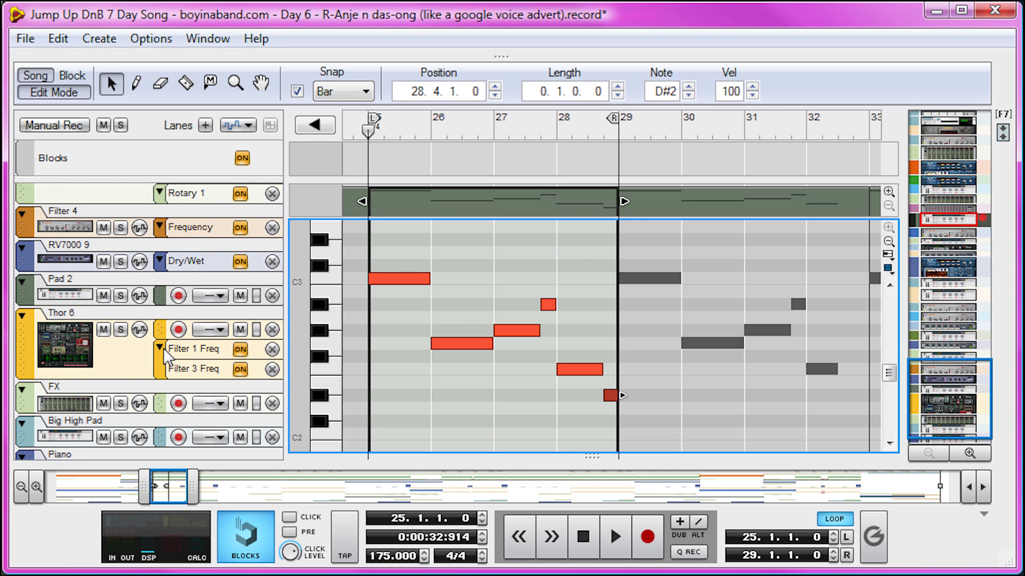
{"action": "scroll", "coordinate": [164, 349], "scroll_direction": "up", "scroll_amount": 12}
{"action": "left_click", "coordinate": [126, 298]}
{"action": "left_click", "coordinate": [473, 293]}
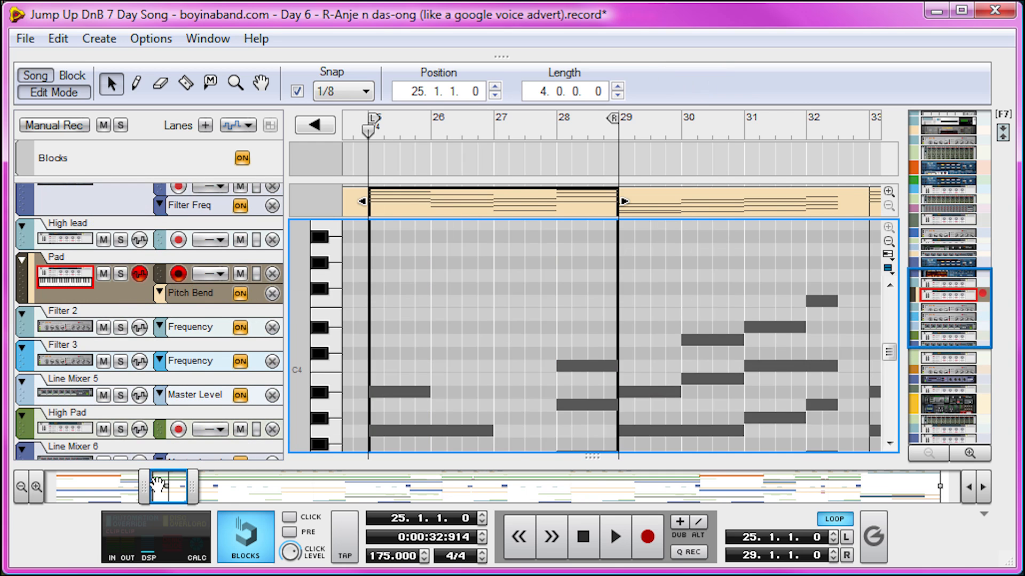
- Open the Pad clip at bar 1 and fit its four bars of chords in the note editor
{"action": "left_click_drag", "start_coordinate": [145, 483], "coordinate": [116, 482]}
{"action": "left_click_drag", "start_coordinate": [130, 479], "coordinate": [63, 476]}
{"action": "double_click", "coordinate": [426, 291]}
{"action": "scroll", "coordinate": [425, 292], "scroll_direction": "down", "scroll_amount": 2}
{"action": "scroll", "coordinate": [426, 291], "scroll_direction": "up", "scroll_amount": 1}
{"action": "left_click", "coordinate": [888, 241]}
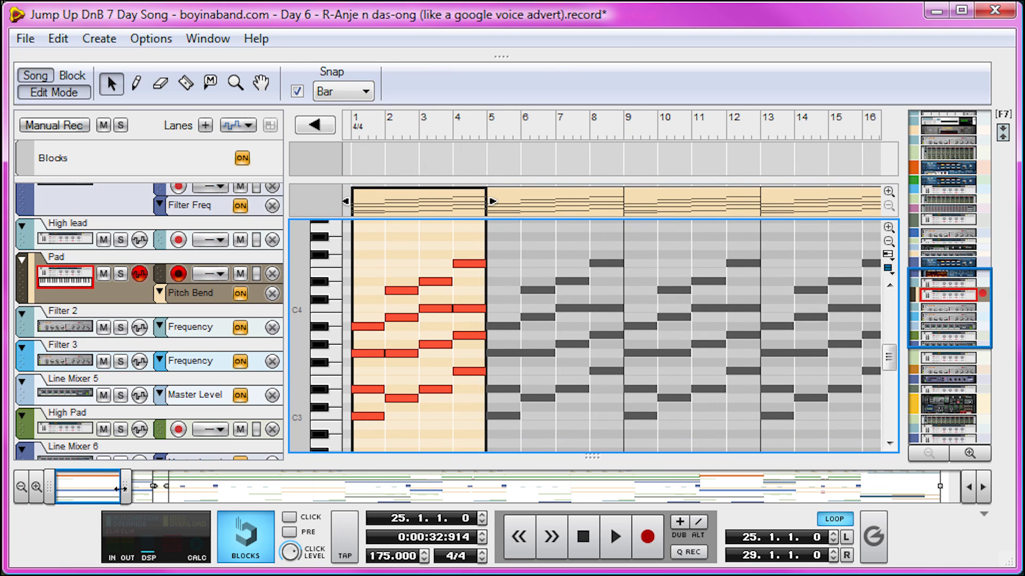
{"action": "left_click_drag", "start_coordinate": [126, 487], "coordinate": [82, 489]}
- Solo the Pad track, return the playback position to bar 1, and audition the notes of the first chord
{"action": "left_click", "coordinate": [121, 274]}
{"action": "left_click_drag", "start_coordinate": [359, 129], "coordinate": [302, 131]}
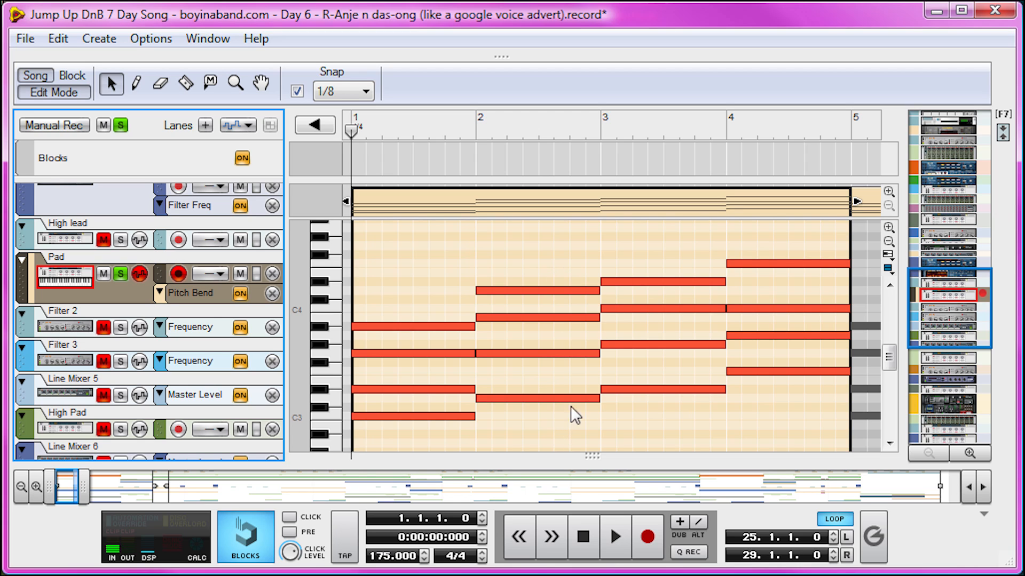
{"action": "left_click", "coordinate": [397, 417]}
{"action": "left_click_drag", "start_coordinate": [396, 420], "coordinate": [404, 391]}
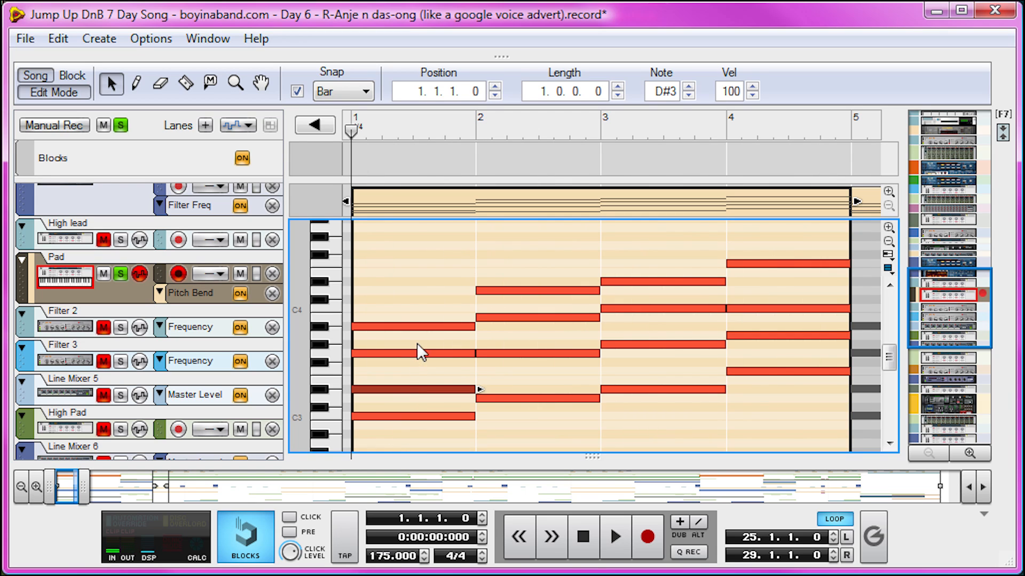
{"action": "left_click", "coordinate": [402, 352]}
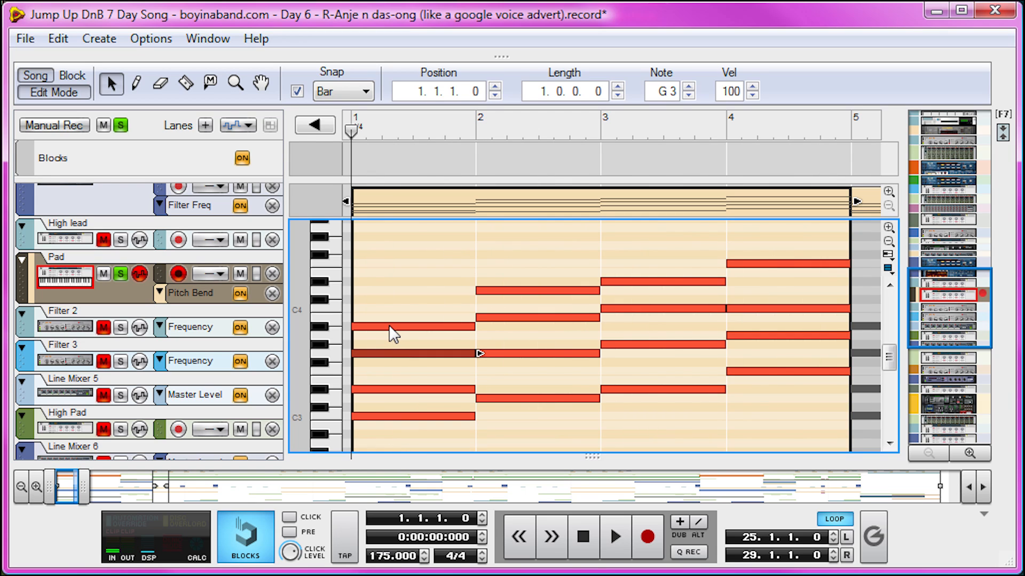
{"action": "left_click", "coordinate": [390, 326]}
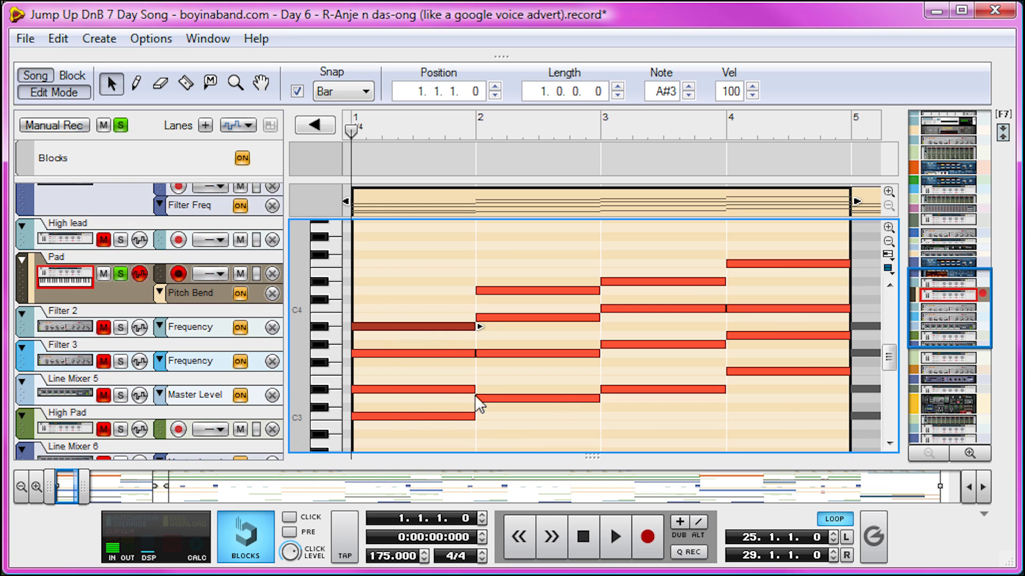
- Audition the lowest note of each of the four Pad chords in turn
{"action": "left_click", "coordinate": [389, 417]}
{"action": "left_click", "coordinate": [517, 398]}
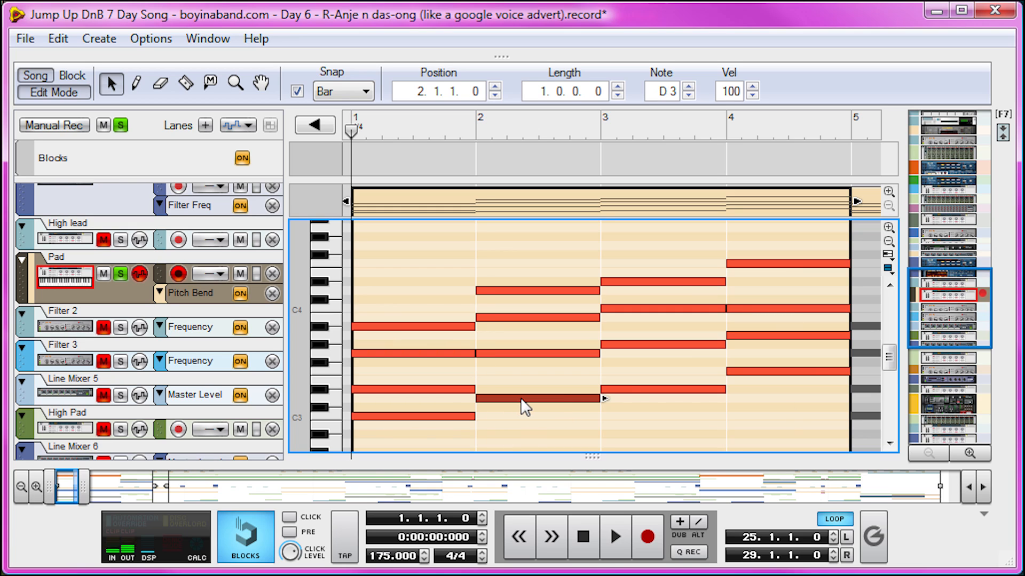
{"action": "left_click", "coordinate": [626, 388]}
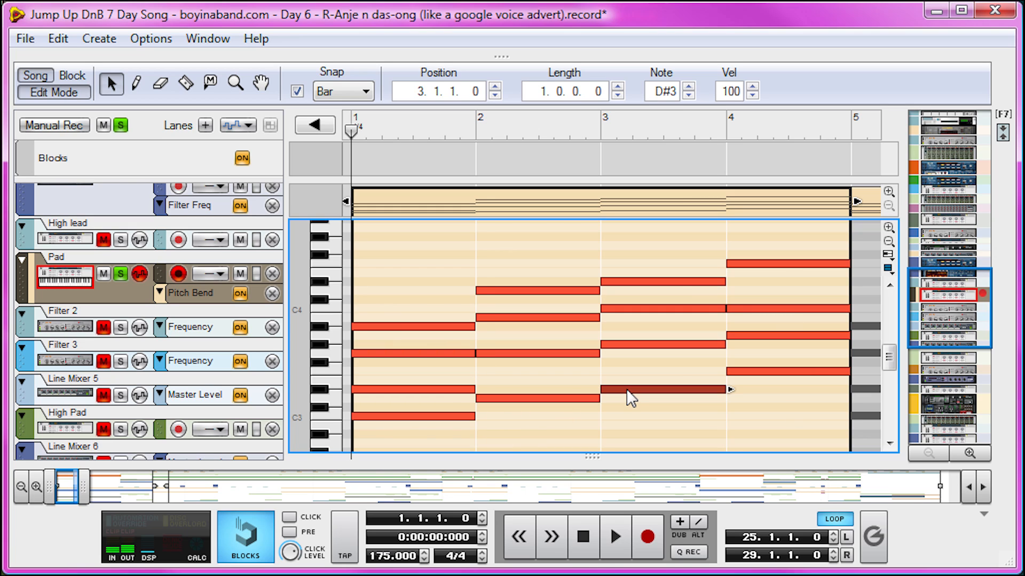
{"action": "left_click", "coordinate": [762, 371]}
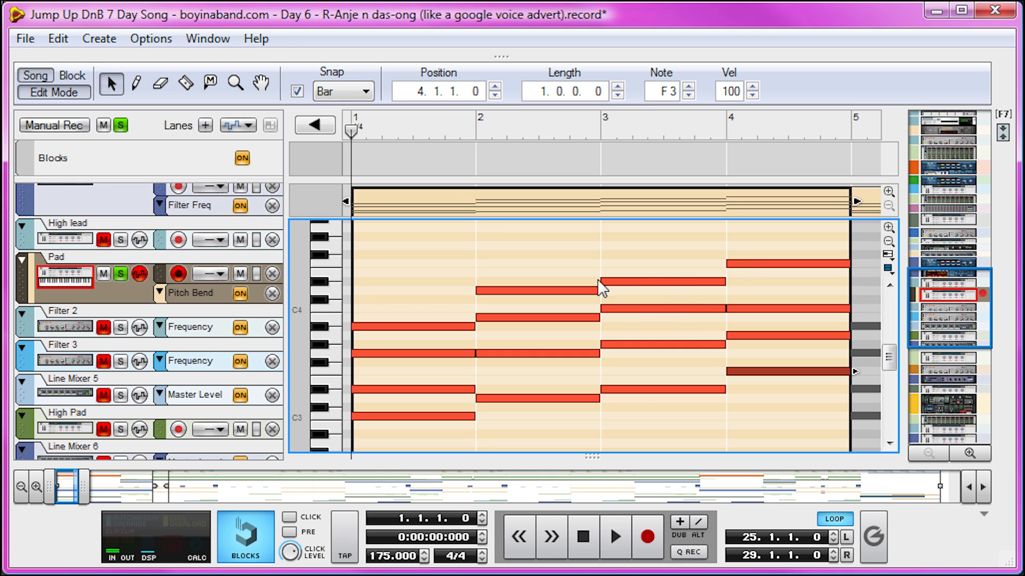
- Audition the B3 note in the second Pad chord and play the progression from bar 1
{"action": "left_click", "coordinate": [558, 317]}
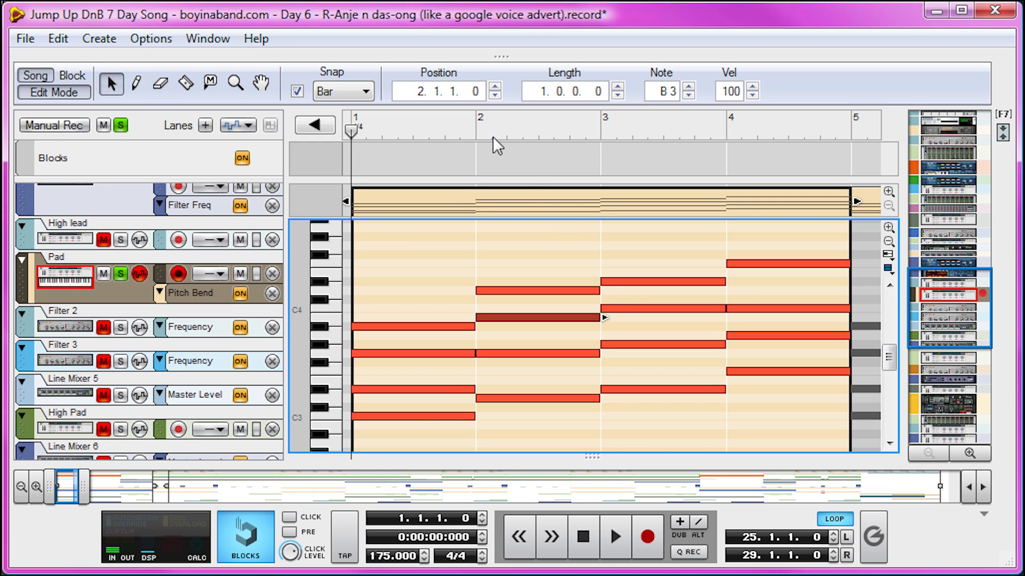
{"action": "key", "text": "space"}
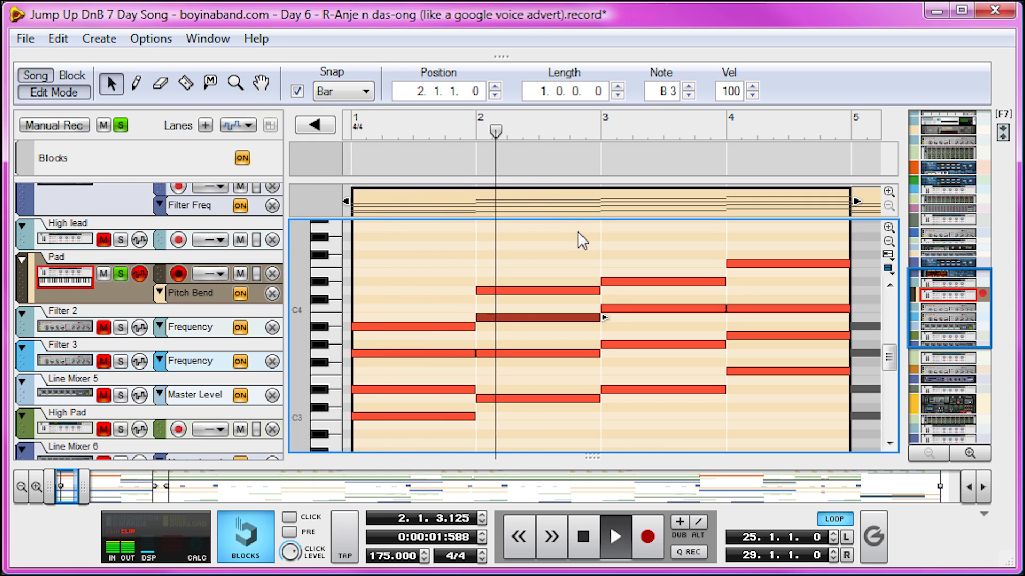
{"action": "key", "text": "space"}
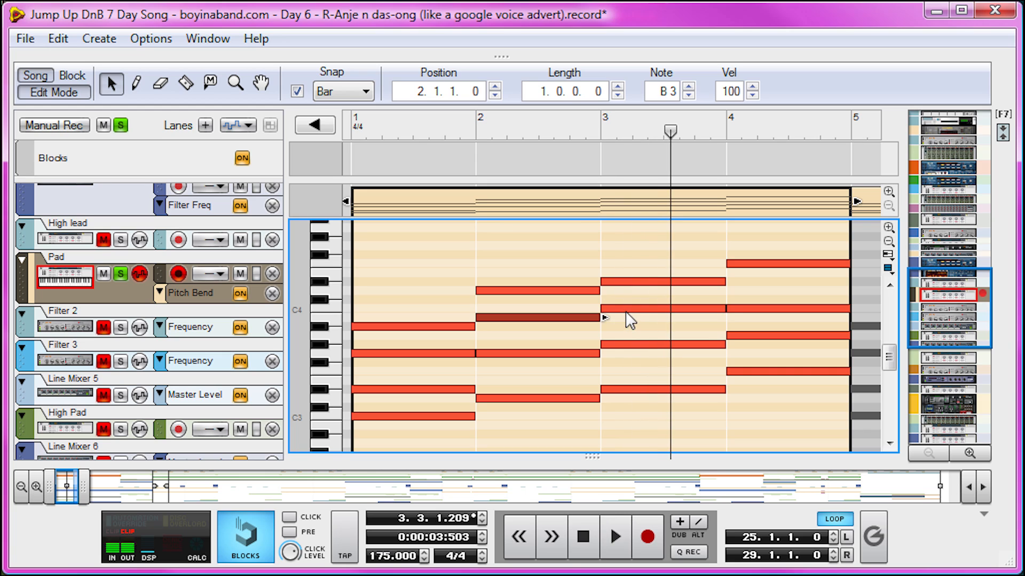
- Audition the C4 notes in the third and fourth Pad chords and start playback from bar 1
{"action": "left_click", "coordinate": [627, 312]}
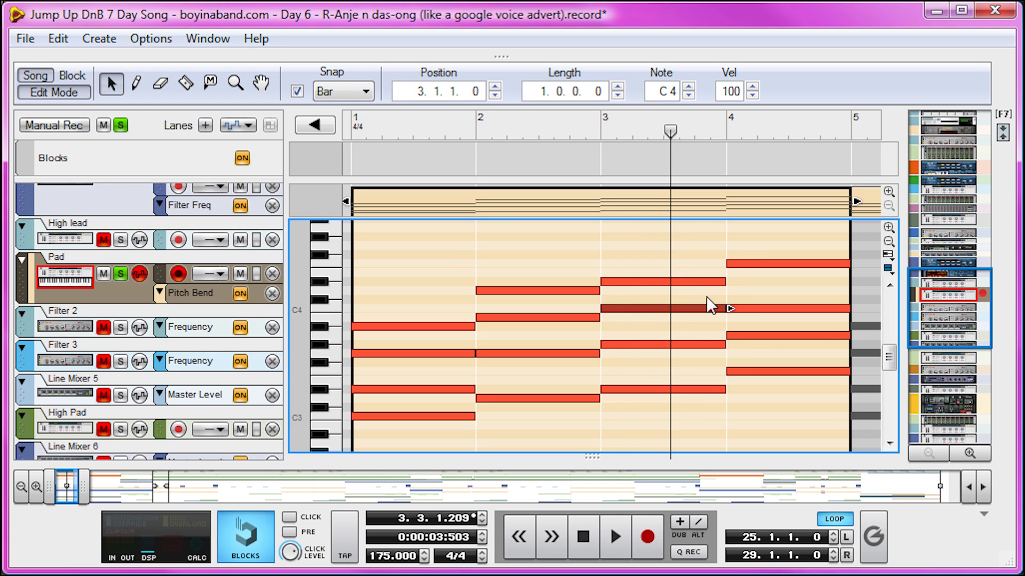
{"action": "left_click", "coordinate": [779, 309]}
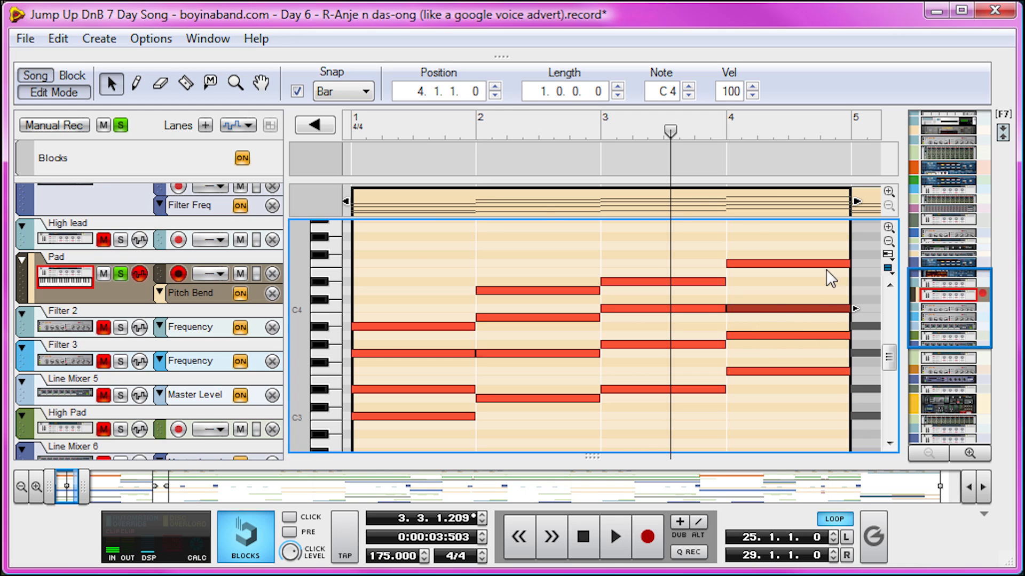
{"action": "left_click", "coordinate": [408, 122]}
{"action": "key", "text": "space"}
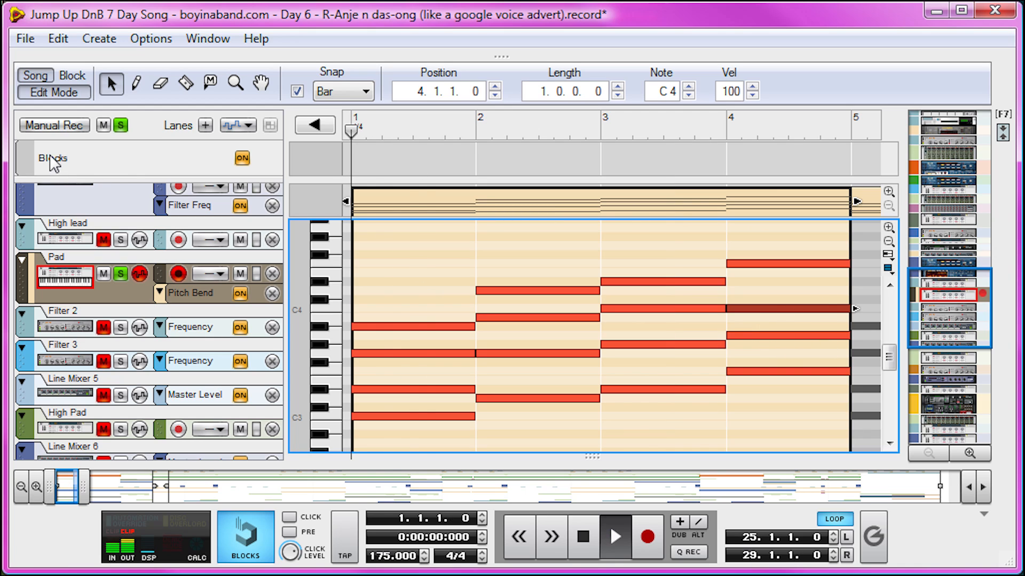
- Stop playback and open the four-bar Pad clip at bar 25 for viewing its chords
{"action": "key", "text": "space"}
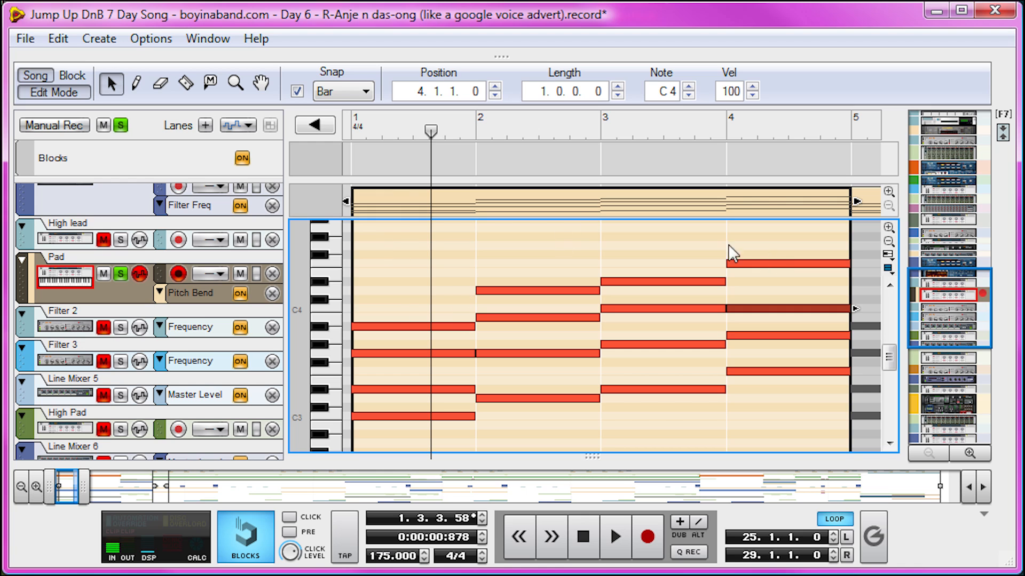
{"action": "left_click_drag", "start_coordinate": [83, 486], "coordinate": [179, 486]}
{"action": "left_click", "coordinate": [705, 203]}
{"action": "scroll", "coordinate": [534, 299], "scroll_direction": "down", "scroll_amount": 3}
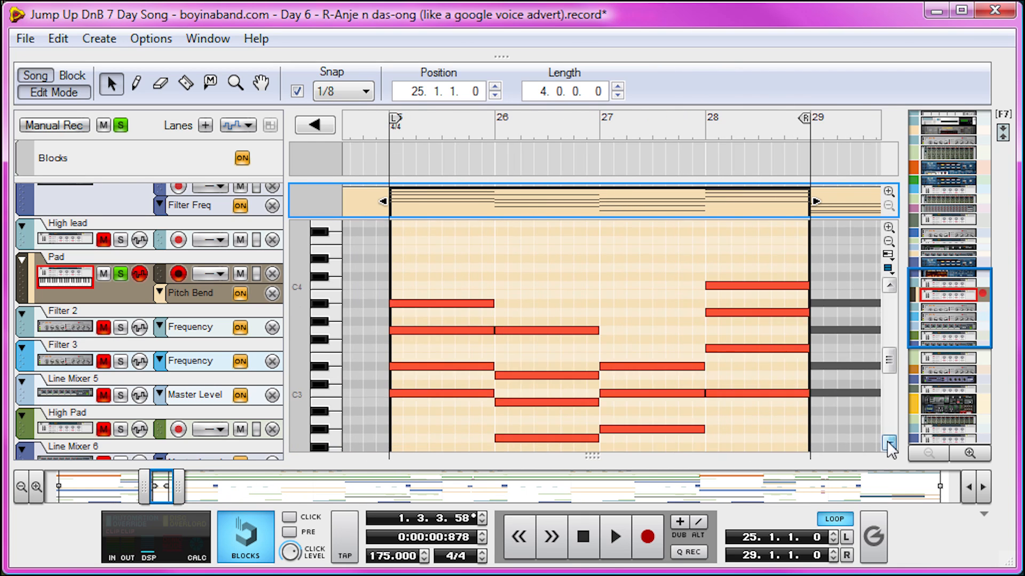
- Play the Pad progression from bar 25, then audition the top notes of its first and fourth chords
{"action": "left_click", "coordinate": [385, 131]}
{"action": "key", "text": "space"}
{"action": "key", "text": "space"}
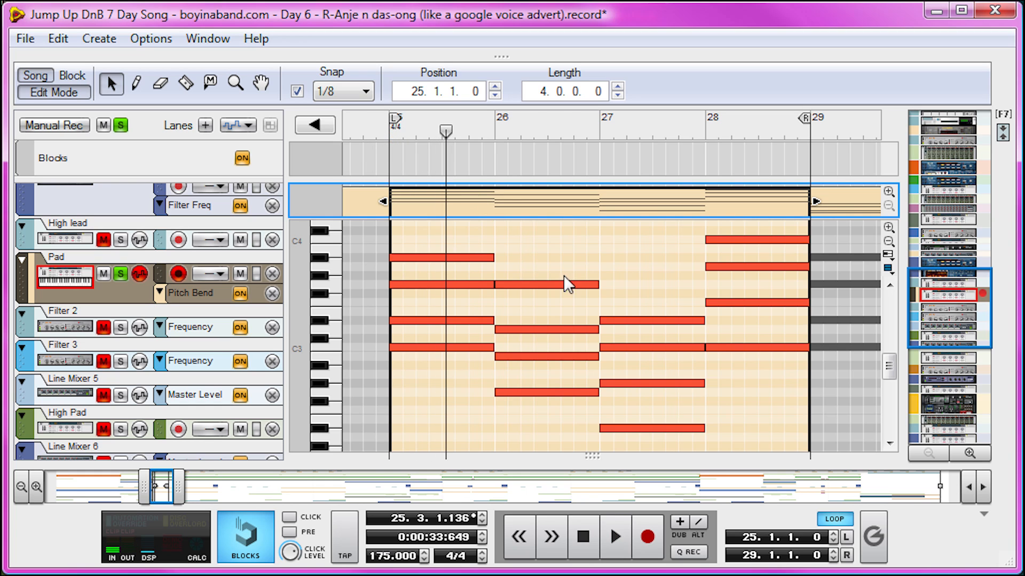
{"action": "key", "text": "space"}
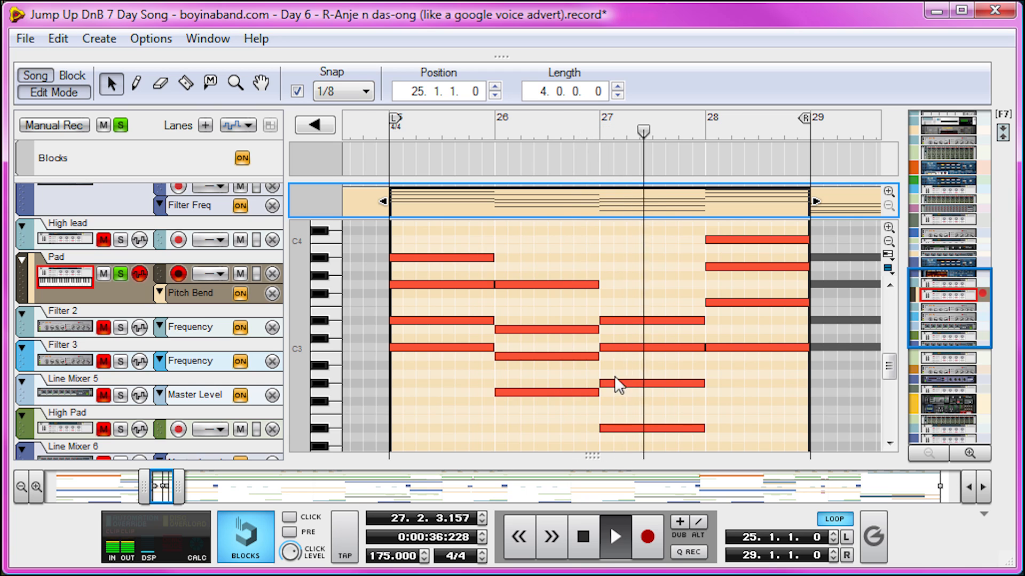
{"action": "key", "text": "space"}
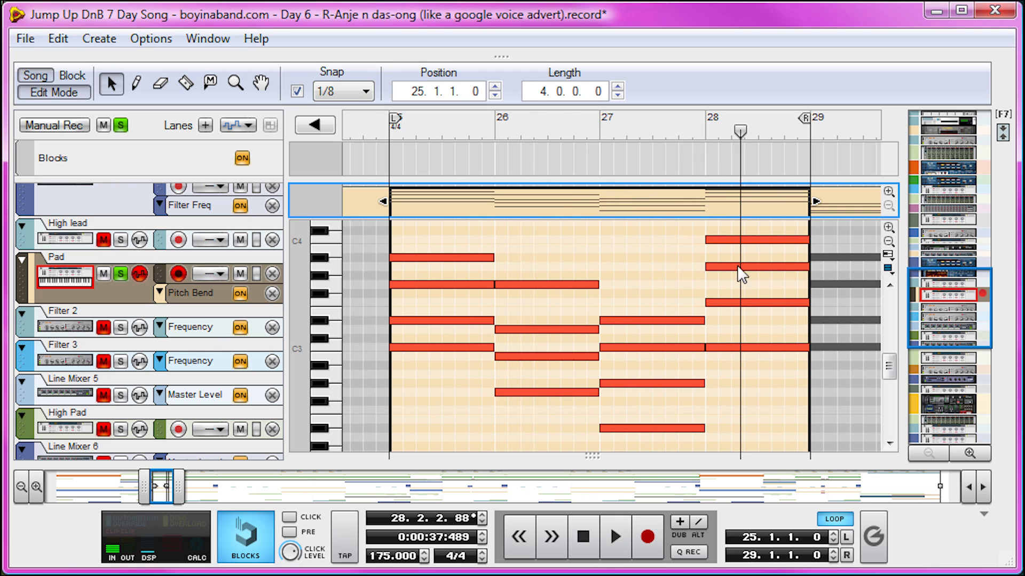
{"action": "left_click", "coordinate": [449, 256]}
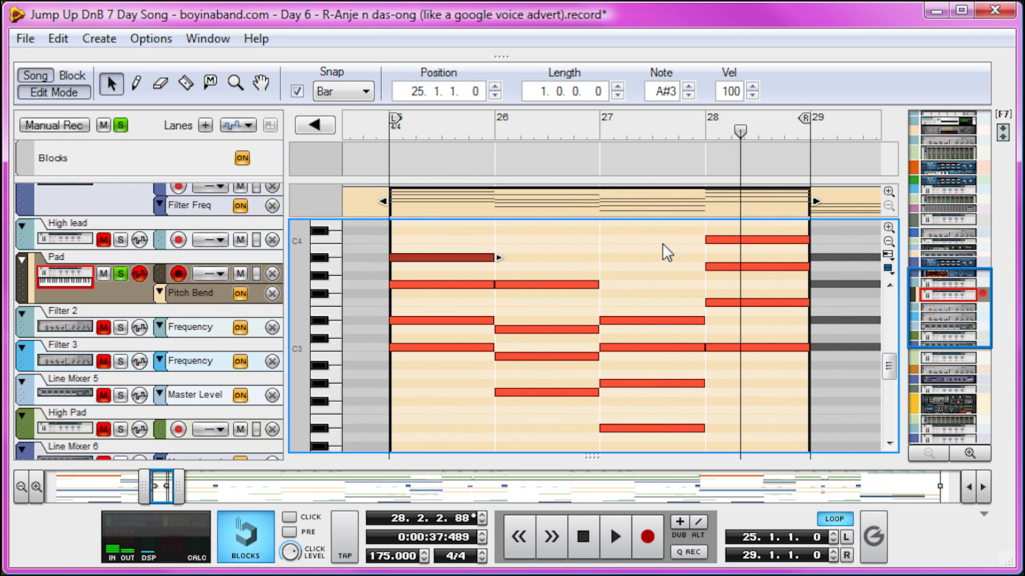
{"action": "left_click", "coordinate": [715, 239]}
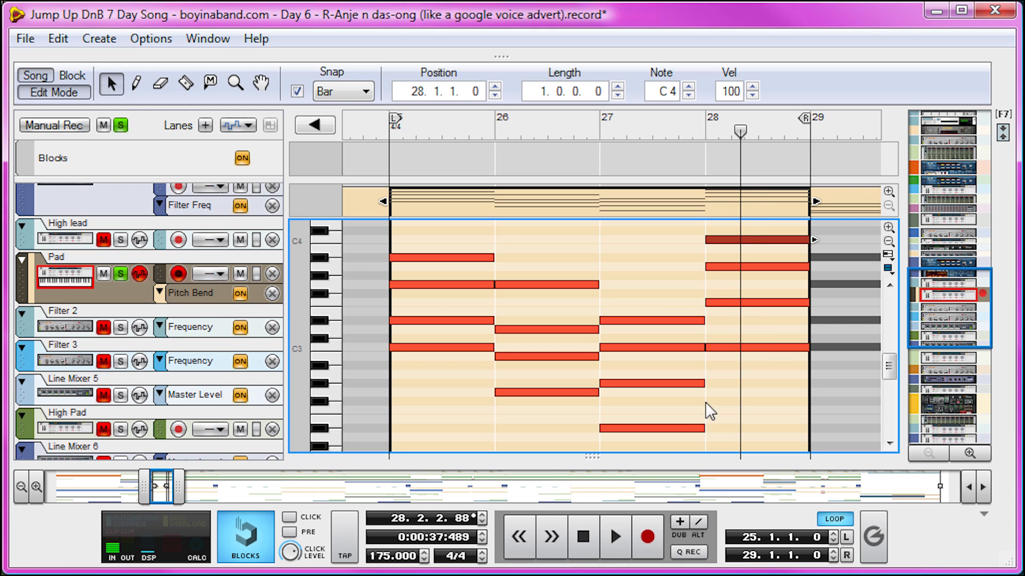
- Turn looping off and continue Pad playback from bar 28 through the following progression into bar 32
{"action": "left_click", "coordinate": [834, 519]}
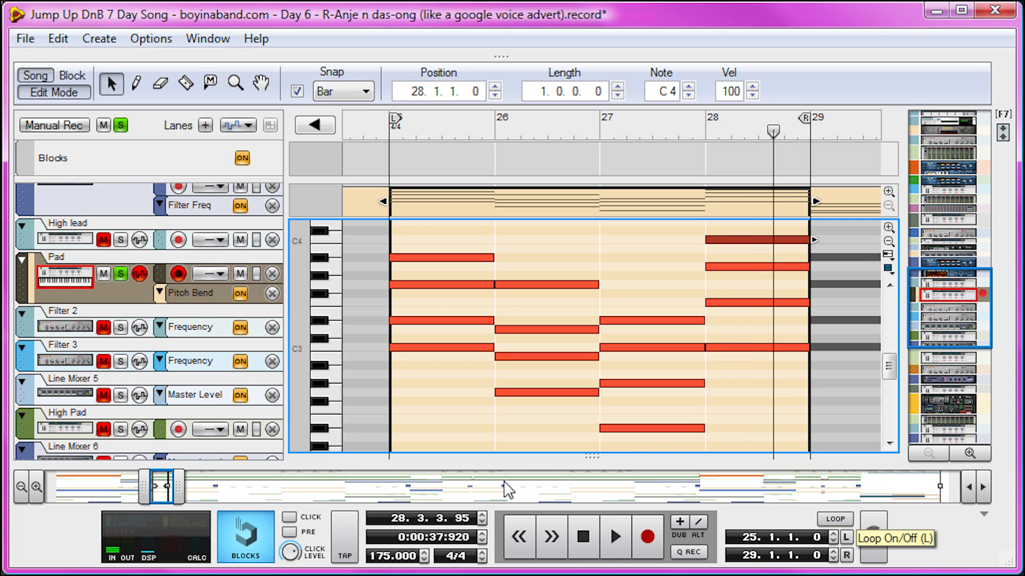
{"action": "left_click_drag", "start_coordinate": [183, 481], "coordinate": [202, 479]}
{"action": "key", "text": "space"}
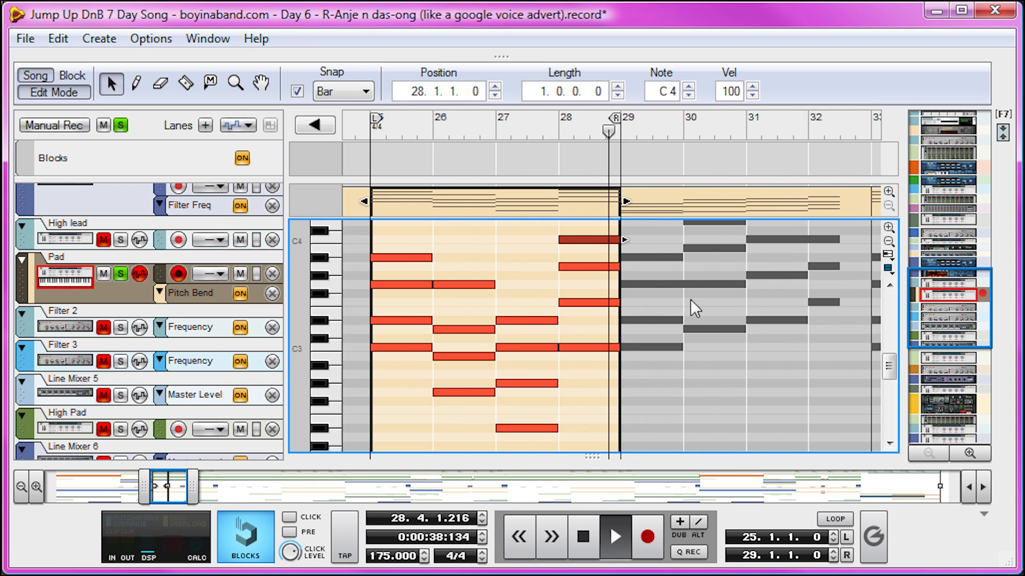
{"action": "scroll", "coordinate": [770, 258], "scroll_direction": "up", "scroll_amount": 3}
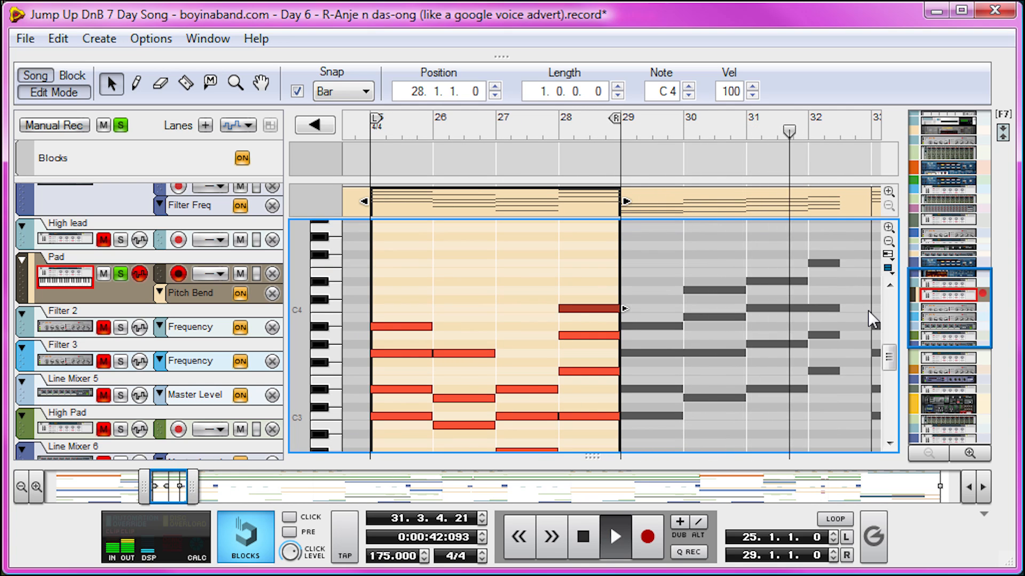
{"action": "key", "text": "space"}
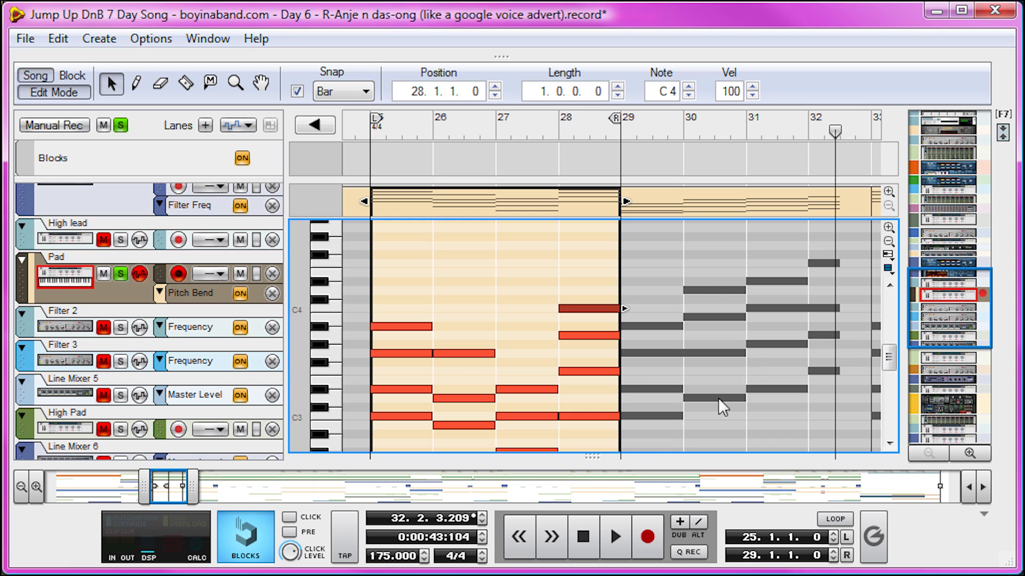
- Open the High Pad track's four-bar clip at bar 25 and bring its lowest notes into view
{"action": "left_click", "coordinate": [173, 410]}
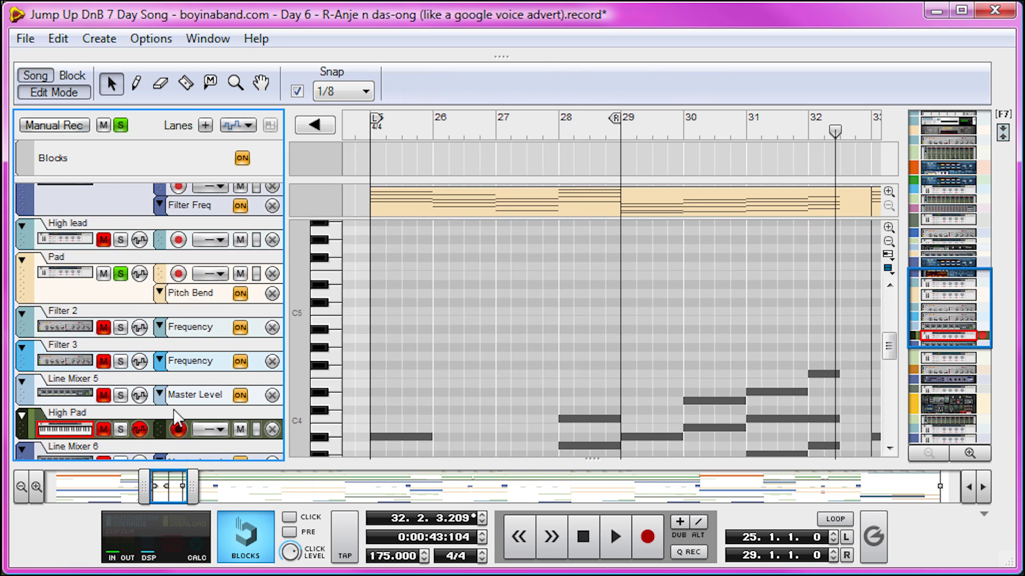
{"action": "scroll", "coordinate": [552, 328], "scroll_direction": "down", "scroll_amount": 5}
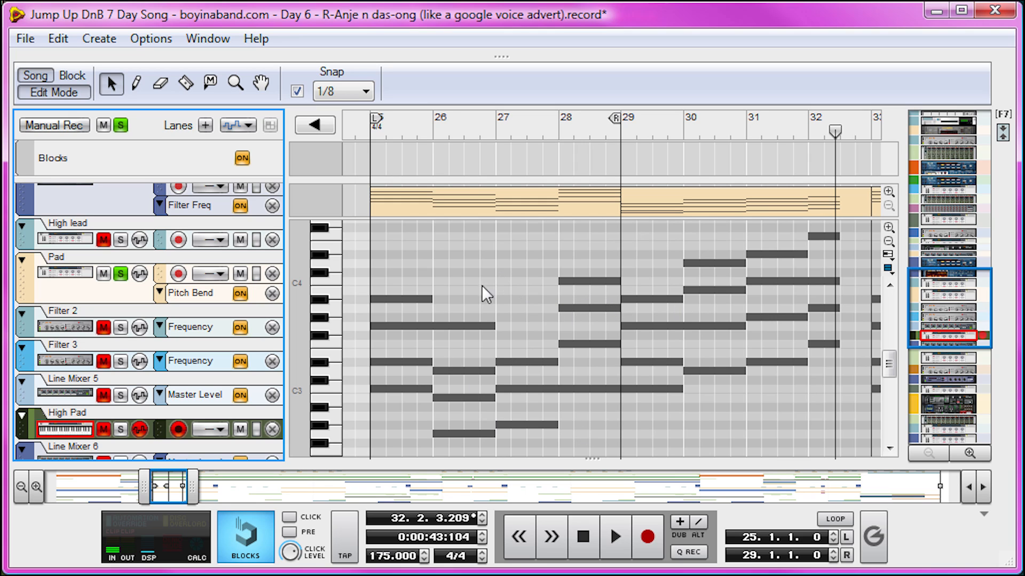
{"action": "scroll", "coordinate": [518, 316], "scroll_direction": "down", "scroll_amount": 3}
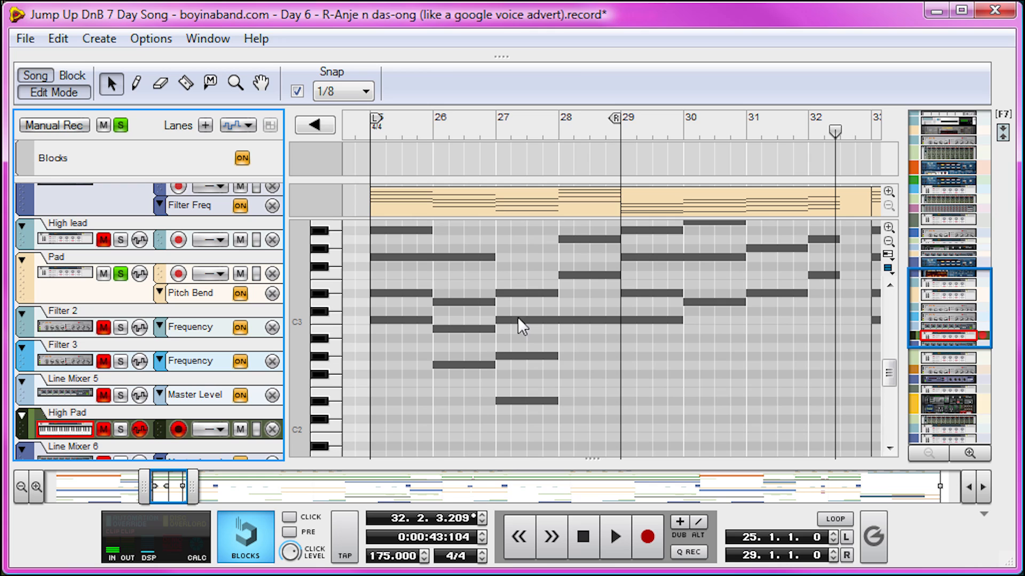
{"action": "left_click", "coordinate": [489, 200]}
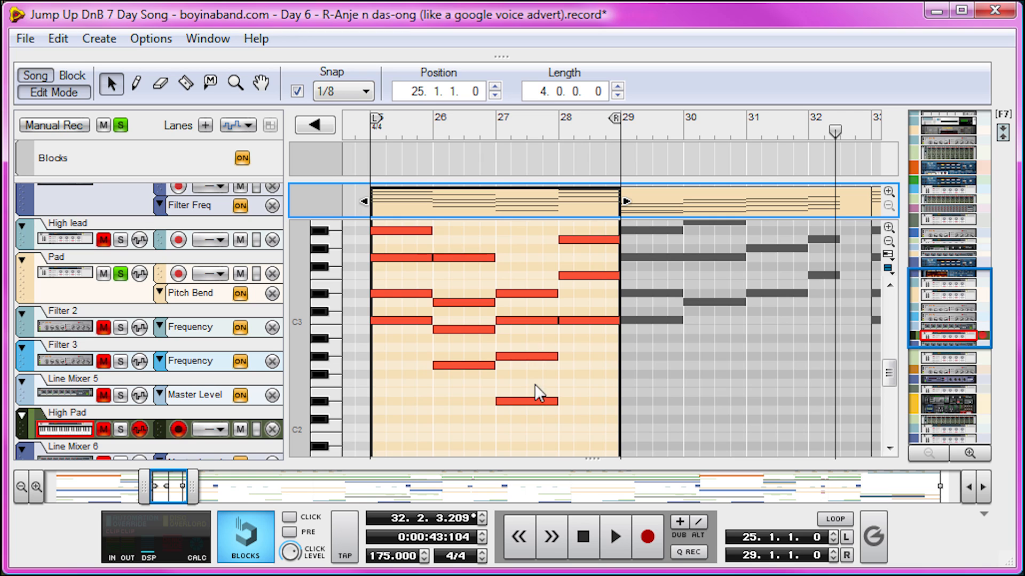
- Audition the lowest note of each of the four High Pad chords in bars 25 to 28
{"action": "left_click", "coordinate": [403, 320]}
{"action": "left_click", "coordinate": [470, 366]}
{"action": "left_click", "coordinate": [508, 411]}
{"action": "left_click", "coordinate": [515, 401]}
{"action": "left_click", "coordinate": [594, 322]}
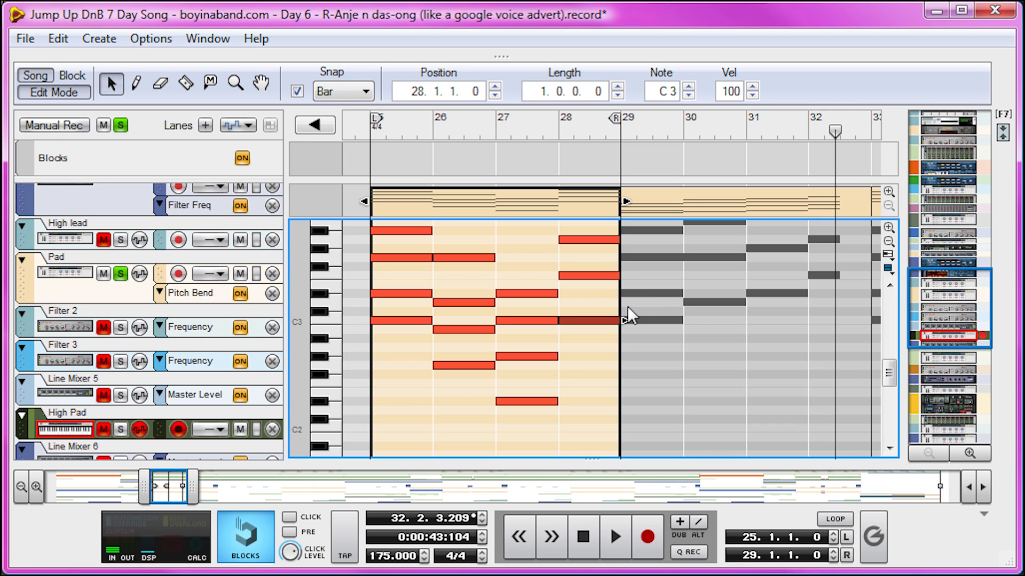
- Unsolo the Pad track and open the Big High Pad track's eight-bar clip at bar 33
{"action": "left_click", "coordinate": [294, 330]}
{"action": "left_click", "coordinate": [121, 273]}
{"action": "scroll", "coordinate": [149, 287], "scroll_direction": "down", "scroll_amount": 8}
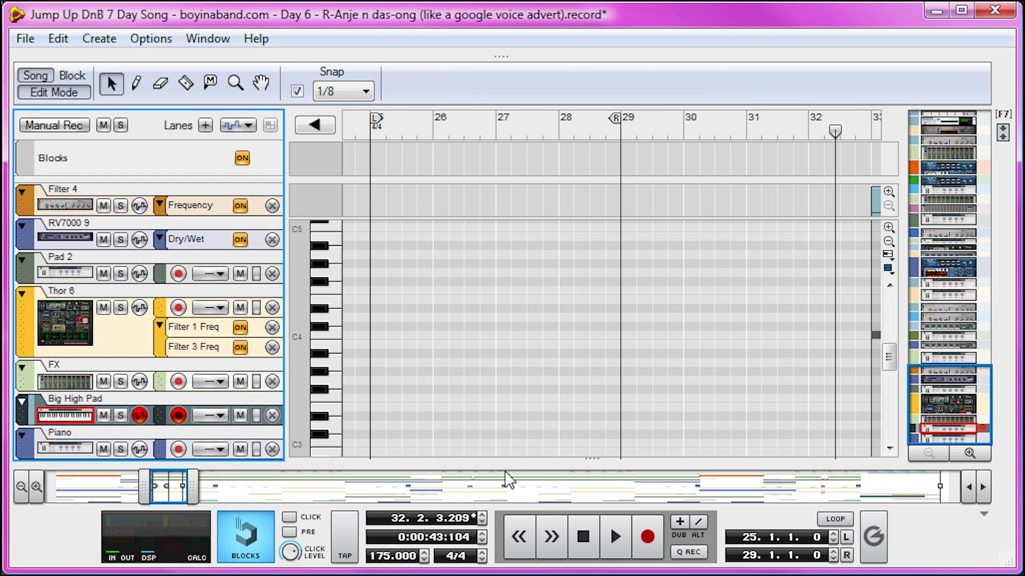
{"action": "left_click_drag", "start_coordinate": [183, 484], "coordinate": [217, 484]}
{"action": "double_click", "coordinate": [657, 202]}
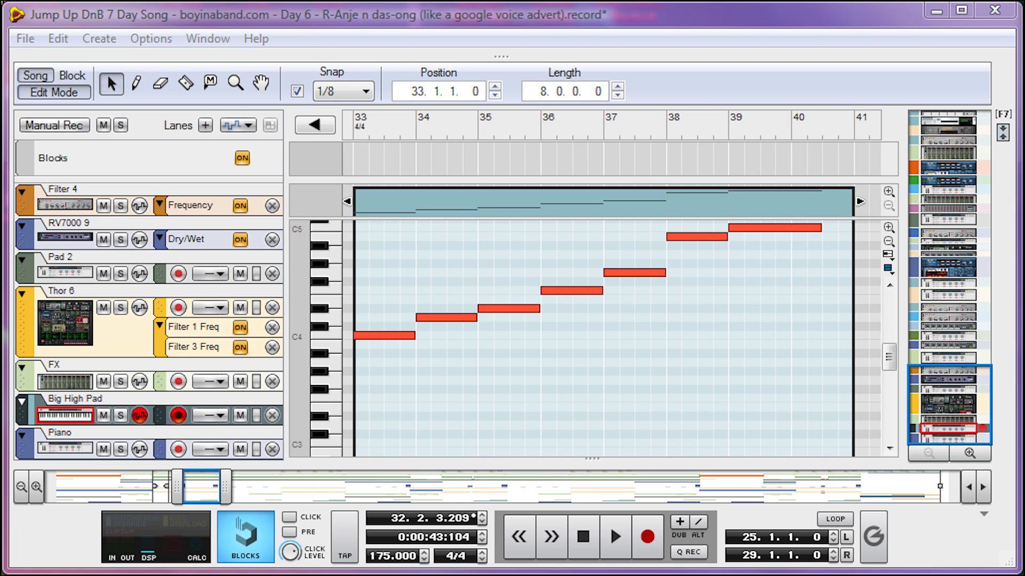
- Audition the rising Big High Pad notes in order up to C5, then the B4 at bar 38 again
{"action": "scroll", "coordinate": [565, 316], "scroll_direction": "up", "scroll_amount": 2}
{"action": "left_click", "coordinate": [378, 400]}
{"action": "left_click", "coordinate": [377, 402]}
{"action": "left_click", "coordinate": [451, 386]}
{"action": "left_click", "coordinate": [516, 380]}
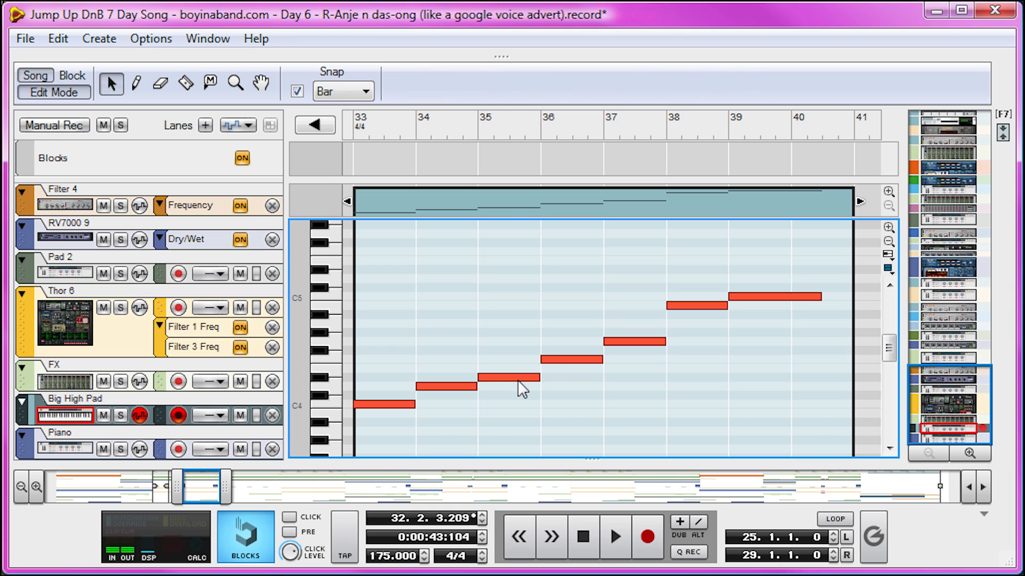
{"action": "left_click", "coordinate": [572, 357]}
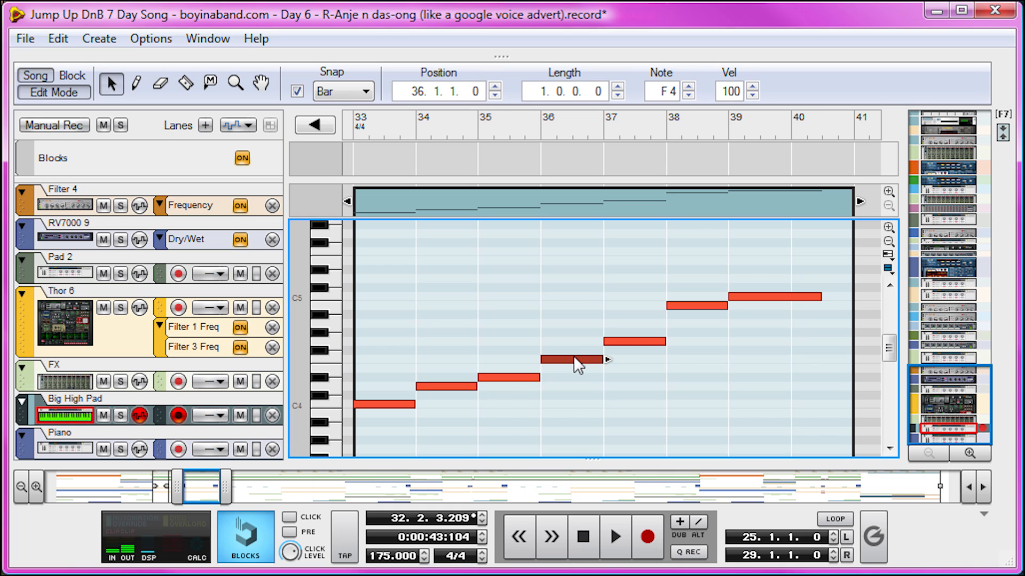
{"action": "left_click", "coordinate": [660, 342]}
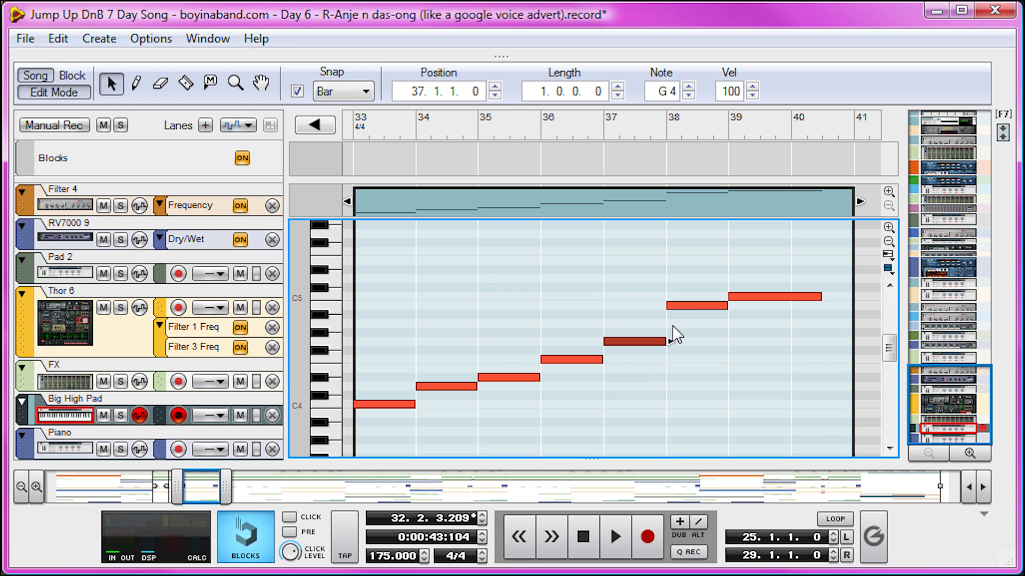
{"action": "left_click", "coordinate": [709, 306]}
{"action": "left_click", "coordinate": [754, 295]}
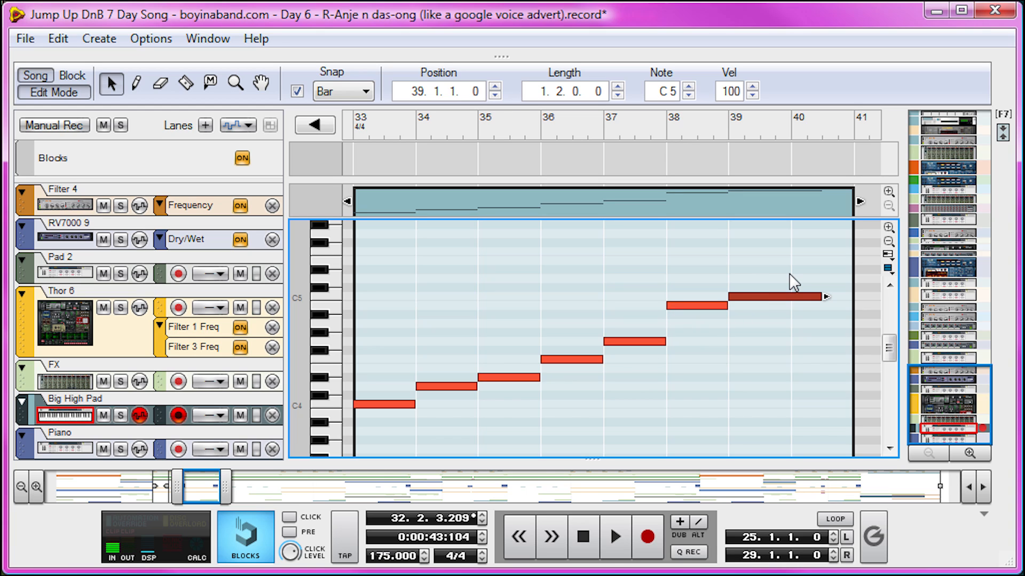
{"action": "left_click", "coordinate": [707, 305]}
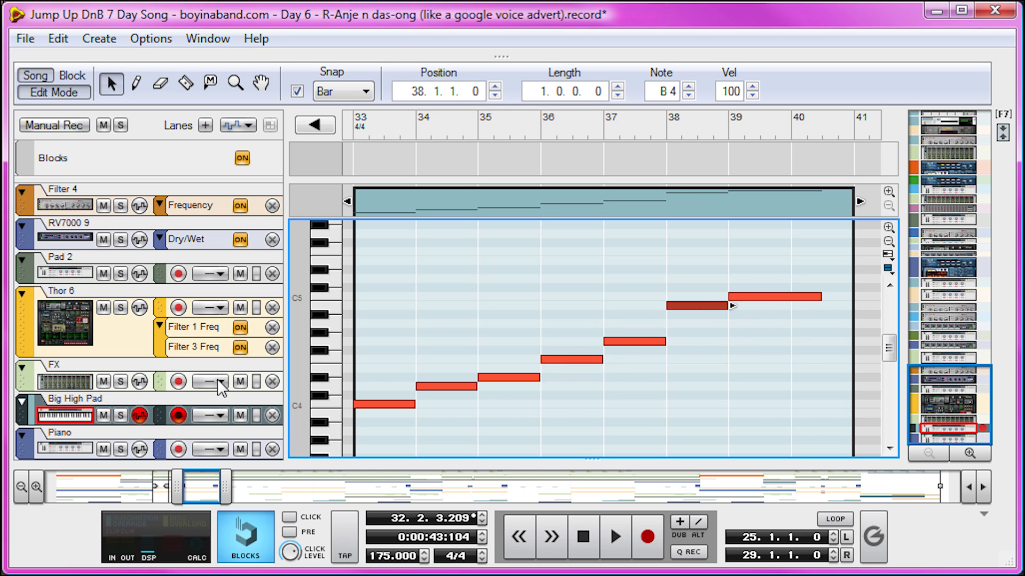
- Select the High Arp track and its two-bar clip at bar 17
{"action": "scroll", "coordinate": [176, 368], "scroll_direction": "up", "scroll_amount": 3}
{"action": "left_click", "coordinate": [110, 254]}
{"action": "left_click_drag", "start_coordinate": [201, 486], "coordinate": [127, 487]}
{"action": "scroll", "coordinate": [543, 392], "scroll_direction": "up", "scroll_amount": 3}
{"action": "scroll", "coordinate": [543, 391], "scroll_direction": "down", "scroll_amount": 2}
{"action": "left_click", "coordinate": [606, 203]}
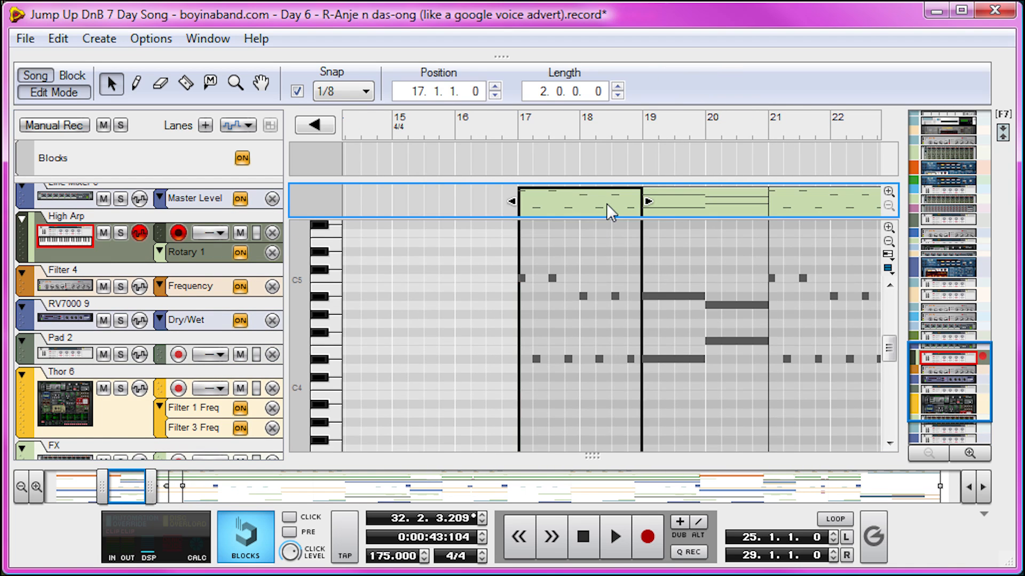
- Audition the alternating high and low High Arp notes, C5 and D#4 in bar 17, A#4 and D#4 in bar 18
{"action": "left_click", "coordinate": [523, 278]}
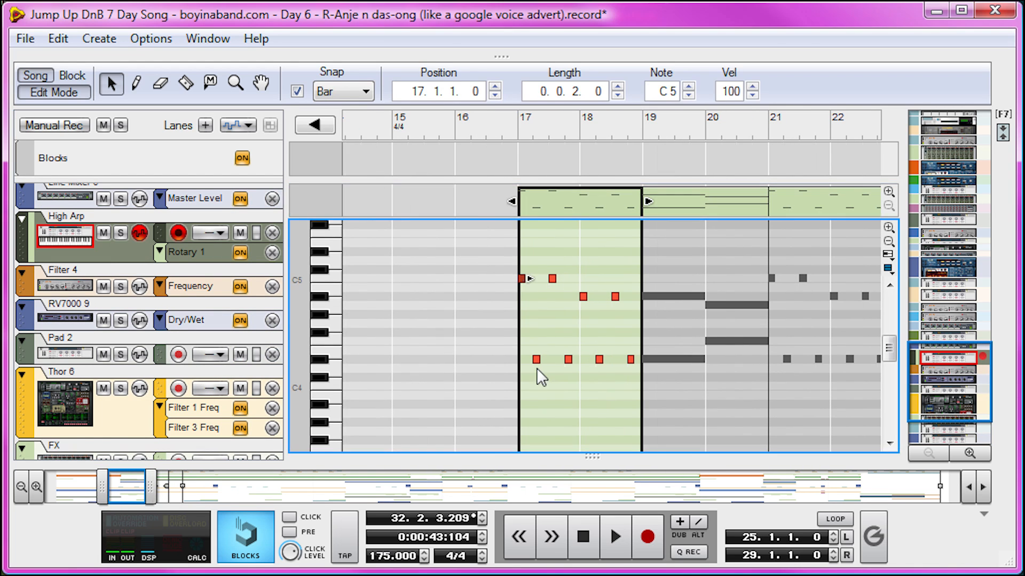
{"action": "left_click", "coordinate": [536, 359]}
{"action": "left_click", "coordinate": [584, 297]}
{"action": "left_click", "coordinate": [599, 359]}
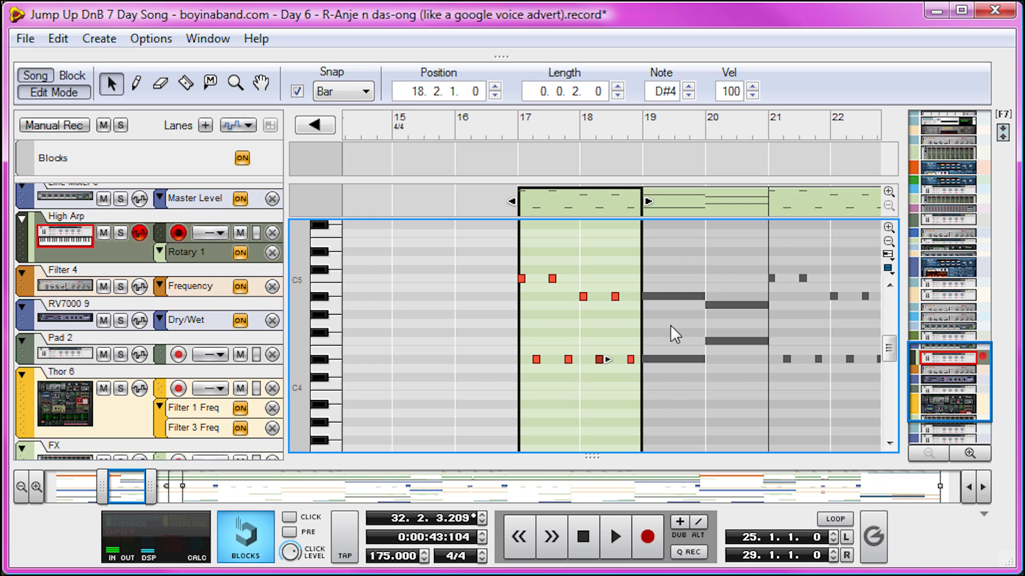
- Play the song briefly from bar 19 and stop before bar 20
{"action": "left_click", "coordinate": [647, 131]}
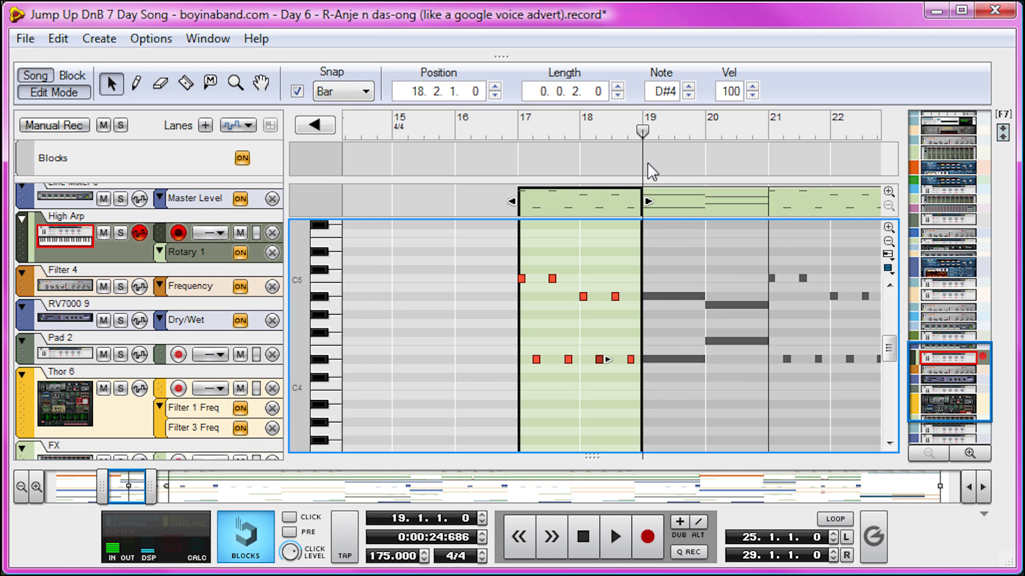
{"action": "key", "text": "space"}
{"action": "key", "text": "space"}
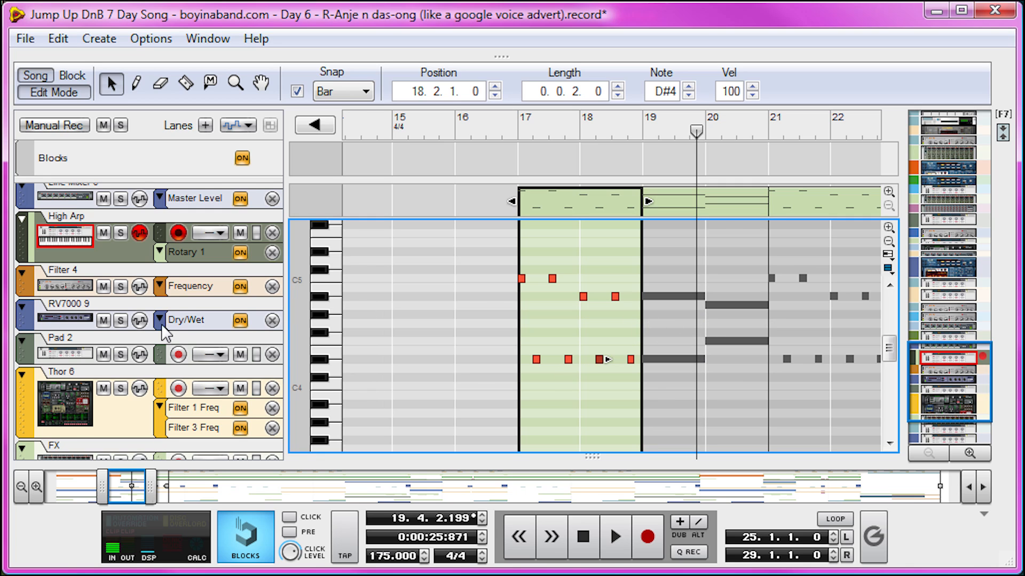
- Select the High lead track and open its one-bar clip starting midway through bar 16
{"action": "scroll", "coordinate": [160, 310], "scroll_direction": "up", "scroll_amount": 5}
{"action": "scroll", "coordinate": [158, 303], "scroll_direction": "up", "scroll_amount": 3}
{"action": "left_click", "coordinate": [122, 282]}
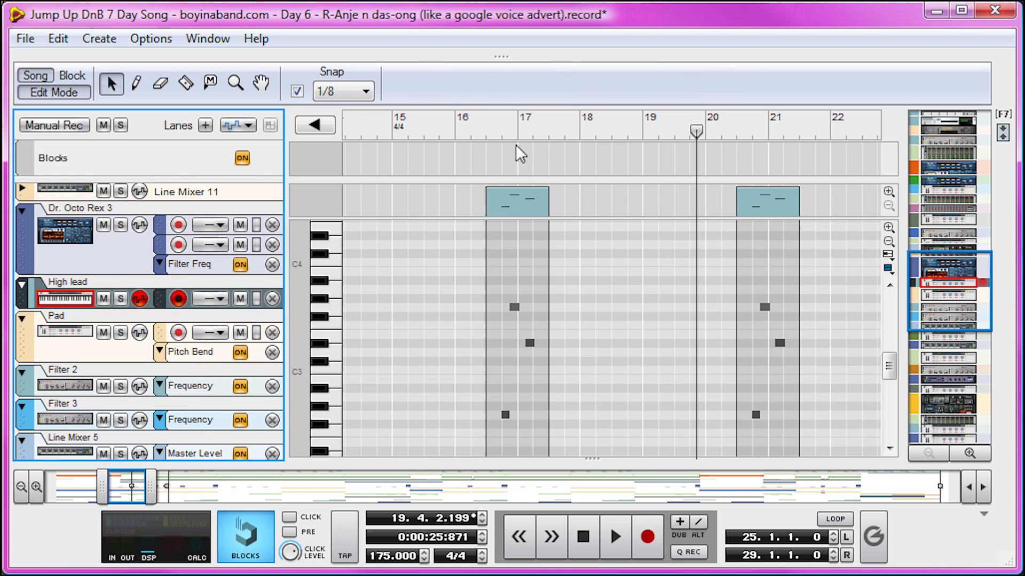
{"action": "left_click", "coordinate": [495, 132]}
{"action": "left_click", "coordinate": [516, 206]}
{"action": "left_click_drag", "start_coordinate": [151, 495], "coordinate": [119, 496]}
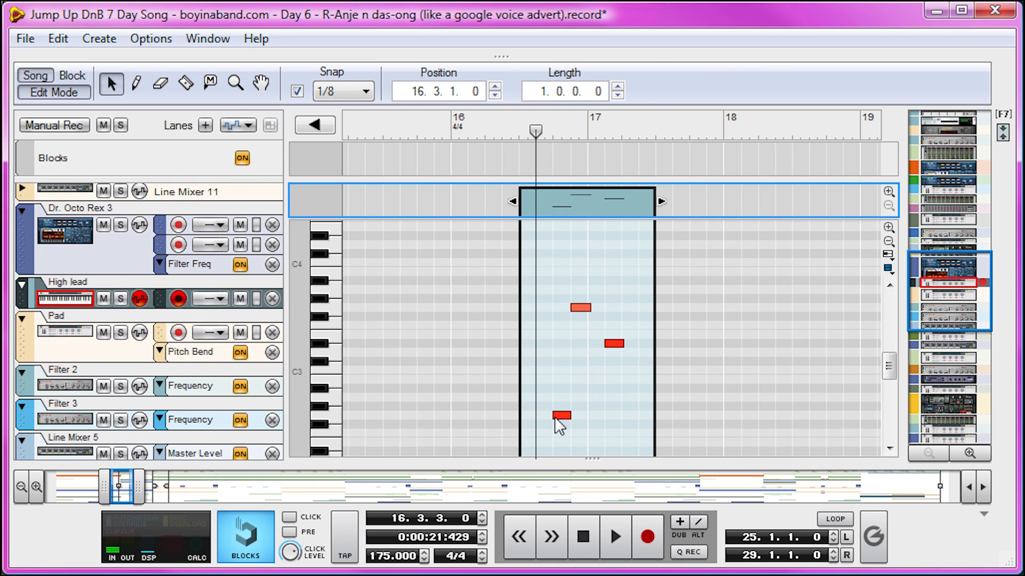
- Audition the three High lead notes in order, ending with G3 and D#3
{"action": "left_click", "coordinate": [555, 417]}
{"action": "left_click", "coordinate": [580, 308]}
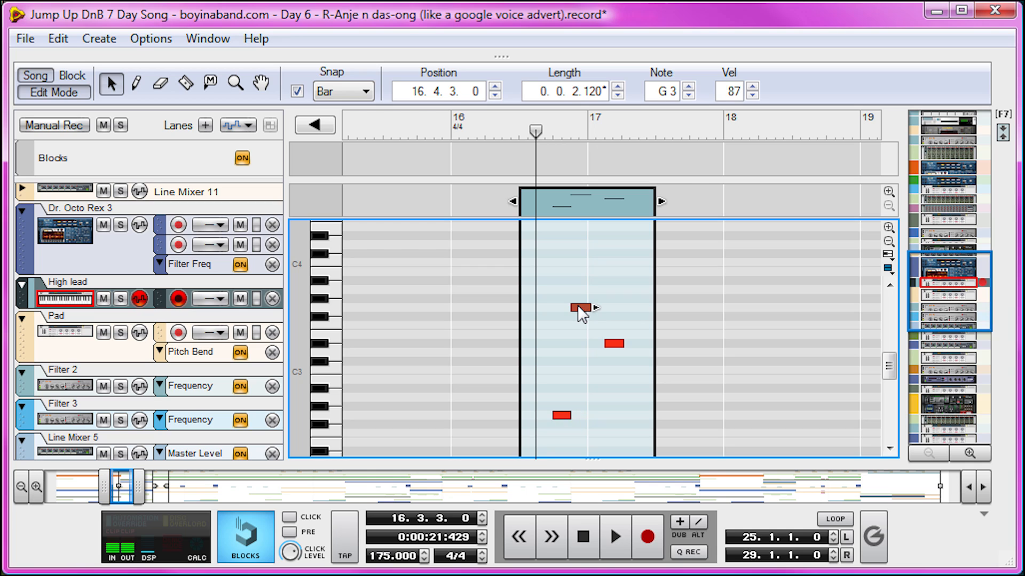
{"action": "left_click", "coordinate": [613, 344]}
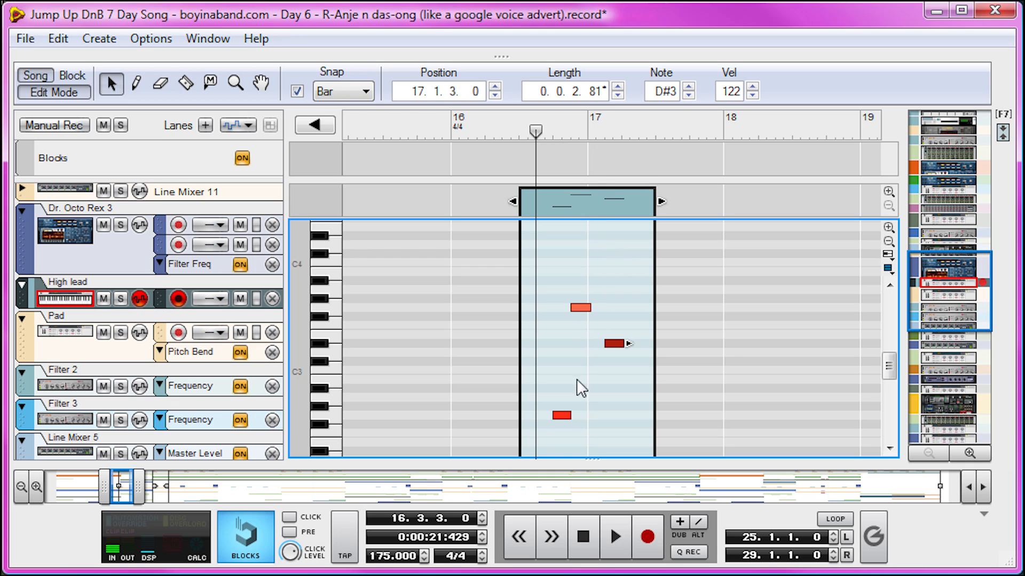
- Play the High lead phrase from around its clip's start in bar 16 and stop in bar 17
{"action": "left_click", "coordinate": [590, 129]}
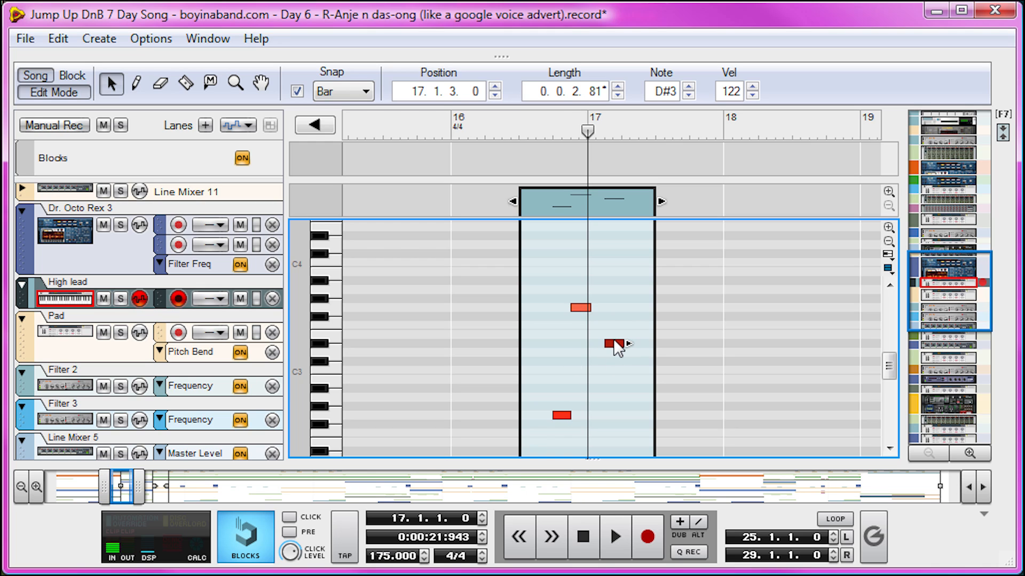
{"action": "left_click", "coordinate": [528, 129]}
{"action": "key", "text": "space"}
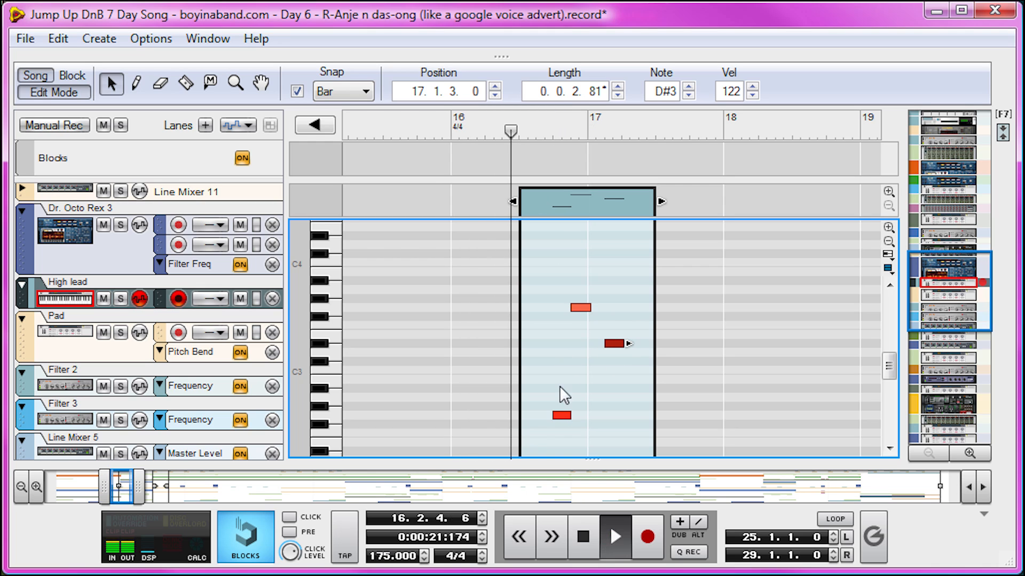
{"action": "key", "text": "space"}
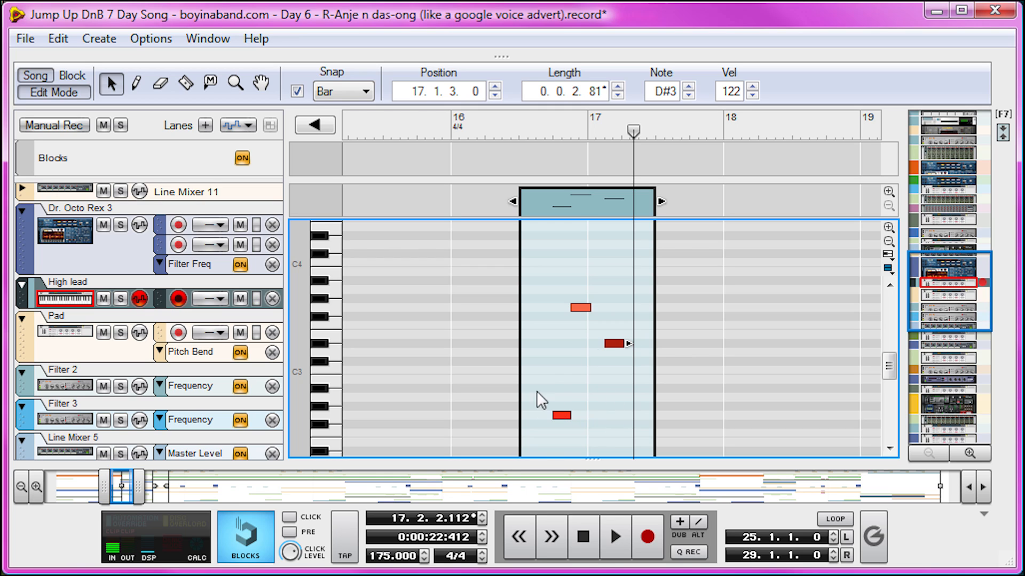
- Select the Pad 2 track and open its four-bar clip starting at bar 1 to view the chord notes
{"action": "left_click", "coordinate": [592, 368]}
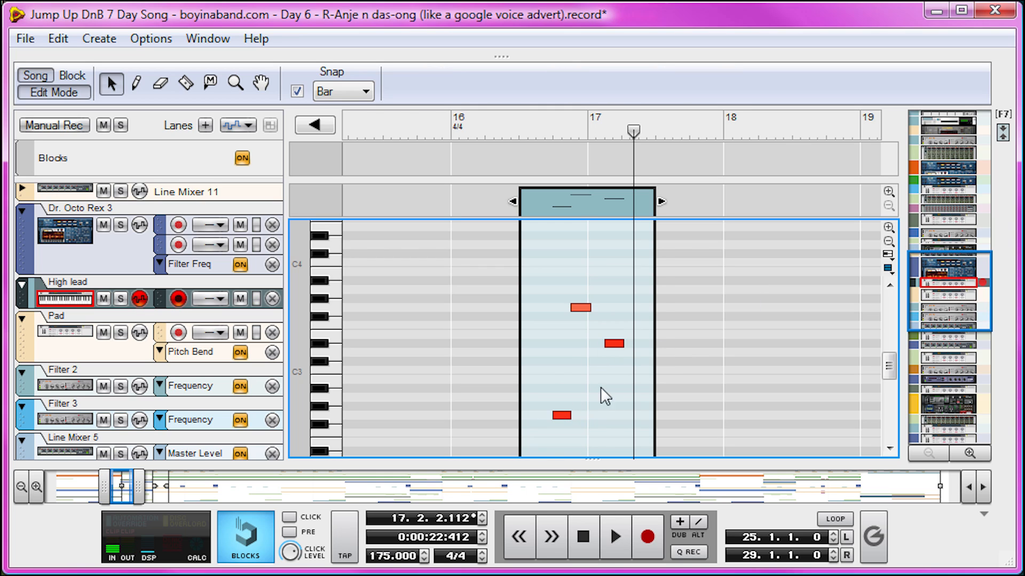
{"action": "scroll", "coordinate": [219, 390], "scroll_direction": "up", "scroll_amount": 1}
{"action": "scroll", "coordinate": [207, 366], "scroll_direction": "down", "scroll_amount": 5}
{"action": "left_click", "coordinate": [142, 341]}
{"action": "left_click_drag", "start_coordinate": [506, 492], "coordinate": [88, 486]}
{"action": "left_click", "coordinate": [587, 203]}
{"action": "scroll", "coordinate": [591, 279], "scroll_direction": "up", "scroll_amount": 4}
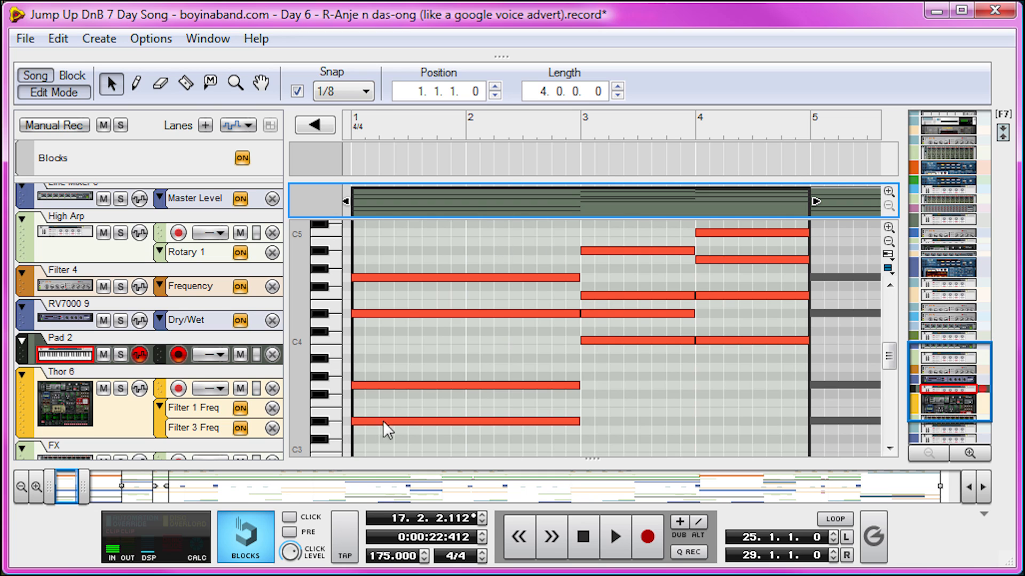
- Solo the Pad 2 track and play its chords, stopping partway through bar 5
{"action": "left_click_drag", "start_coordinate": [393, 114], "coordinate": [195, 187]}
{"action": "left_click", "coordinate": [120, 354]}
{"action": "key", "text": "space"}
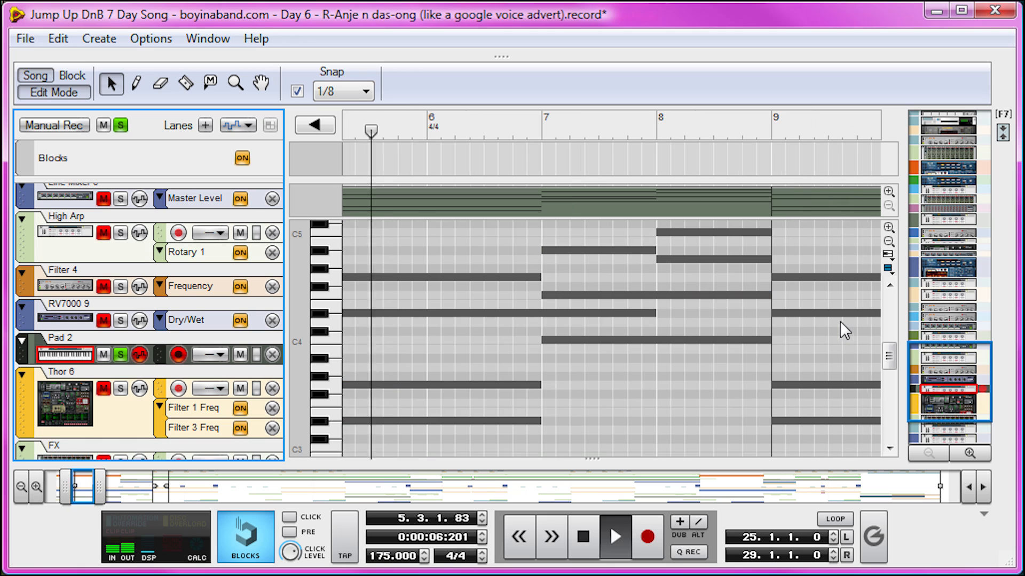
{"action": "key", "text": "space"}
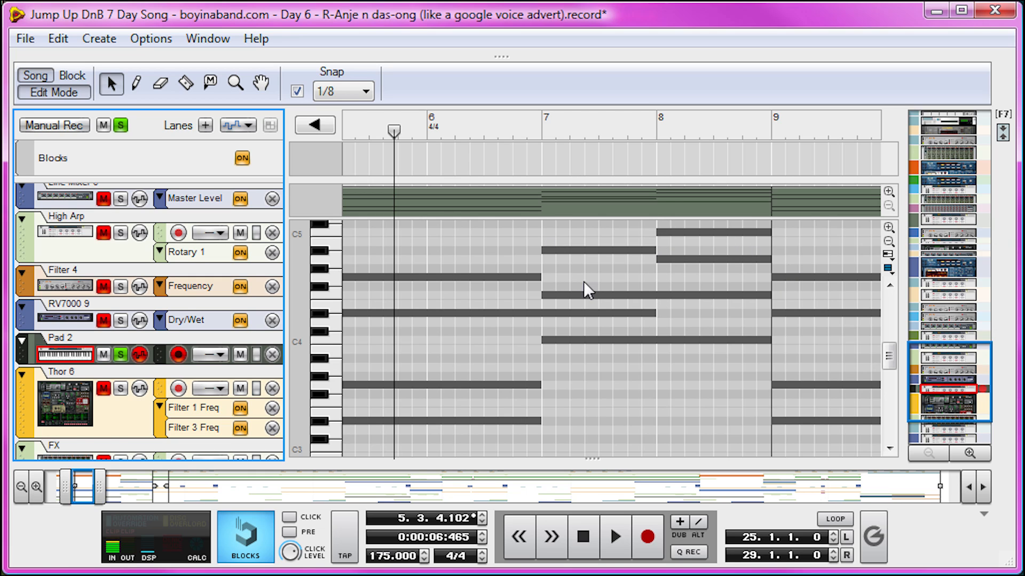
- Open the Pad 2 clip starting at bar 5 and audition its C4 note at bar 7 and C5 note at bar 8
{"action": "double_click", "coordinate": [627, 343]}
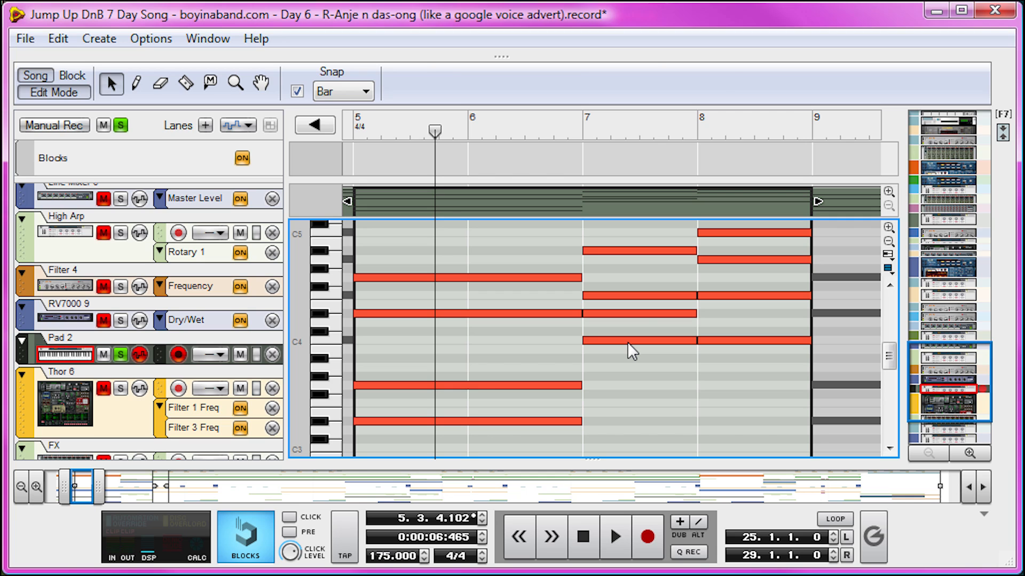
{"action": "left_click", "coordinate": [627, 341]}
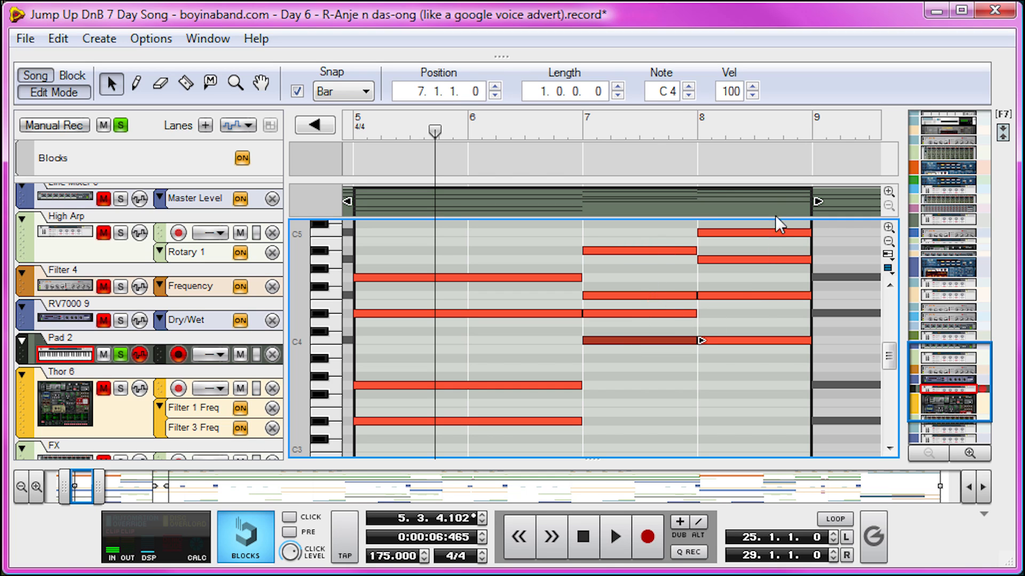
{"action": "left_click", "coordinate": [754, 231]}
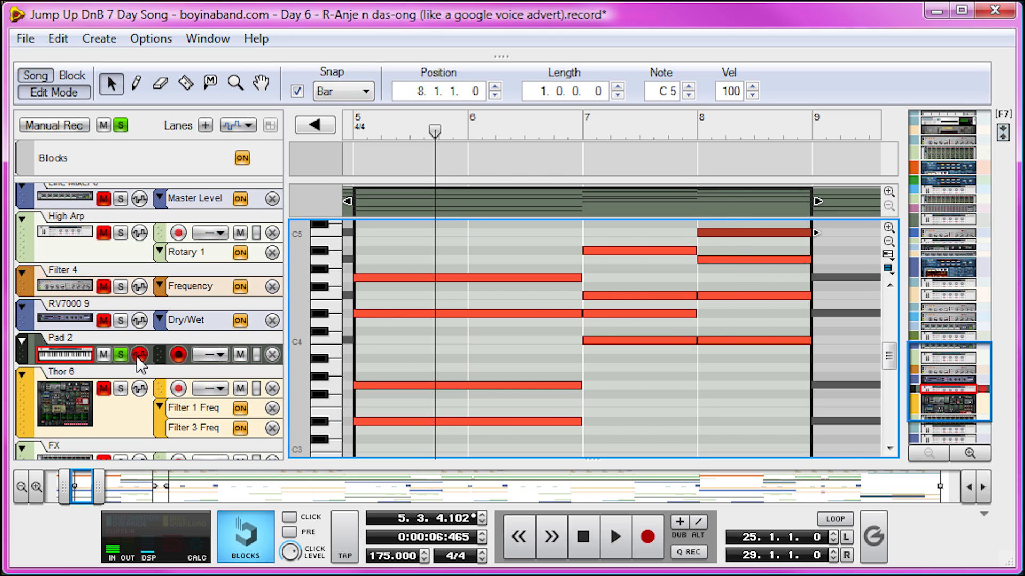
- Unsolo Pad 2 and open the Piano track's four-bar clip starting at bar 9, bringing all its melody notes into view
{"action": "left_click", "coordinate": [117, 354]}
{"action": "left_click", "coordinate": [54, 91]}
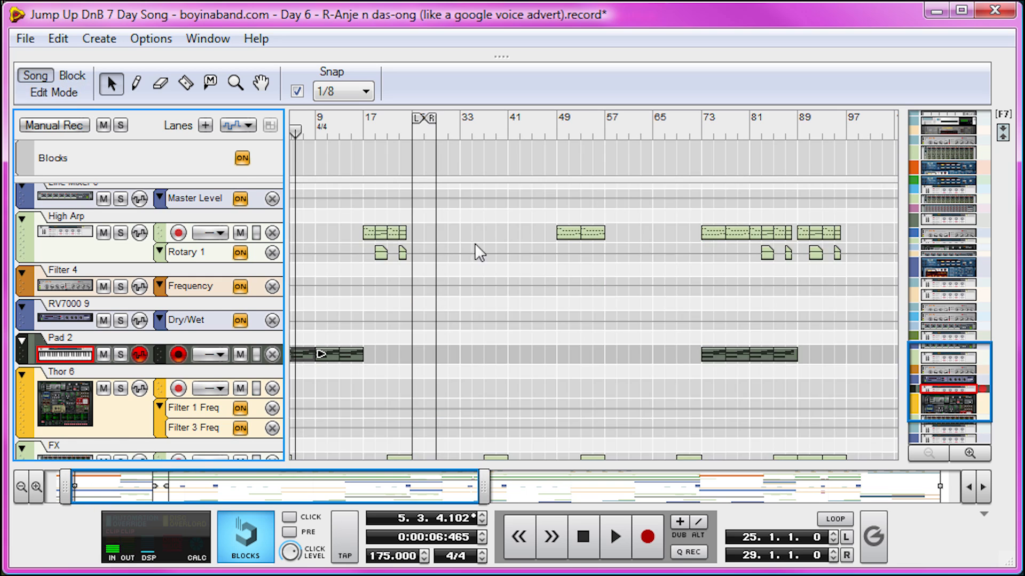
{"action": "scroll", "coordinate": [475, 242], "scroll_direction": "down", "scroll_amount": 3}
{"action": "double_click", "coordinate": [331, 447]}
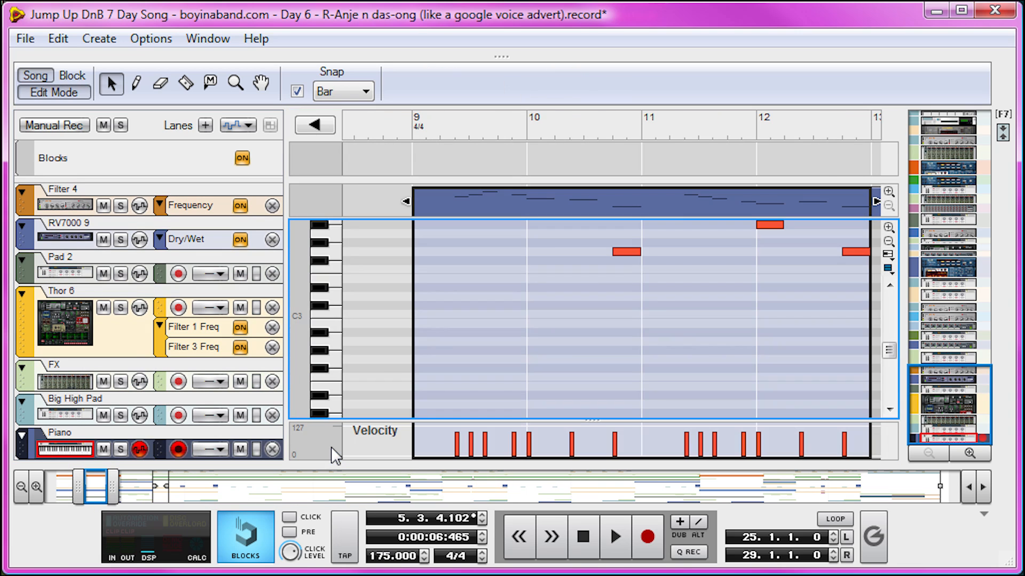
{"action": "scroll", "coordinate": [655, 296], "scroll_direction": "up", "scroll_amount": 5}
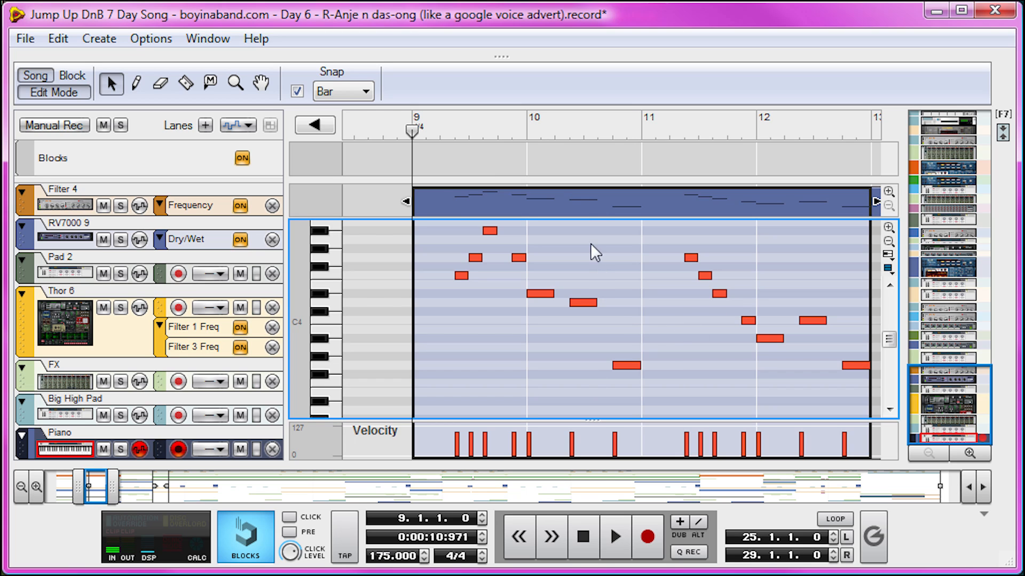
- Play the Piano melody from bar 9 to the end of bar 12, and audition the G3 note in bar 10
{"action": "key", "text": "space"}
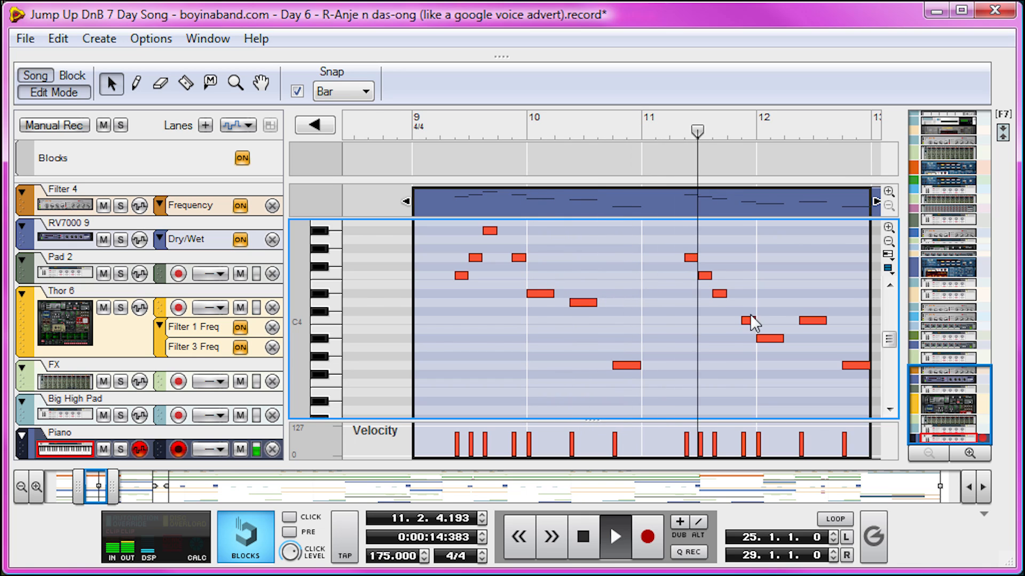
{"action": "key", "text": "space"}
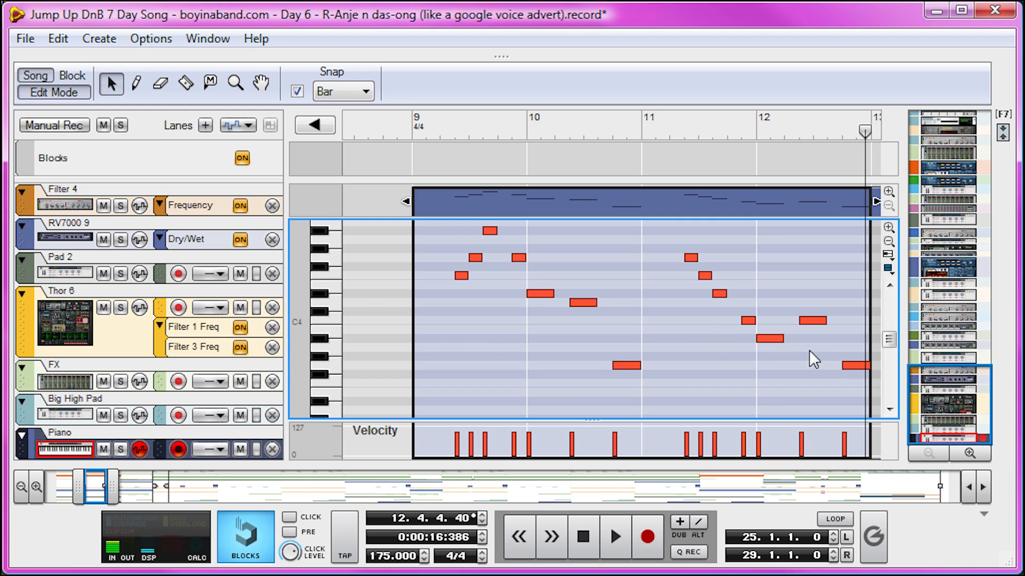
{"action": "left_click", "coordinate": [619, 367]}
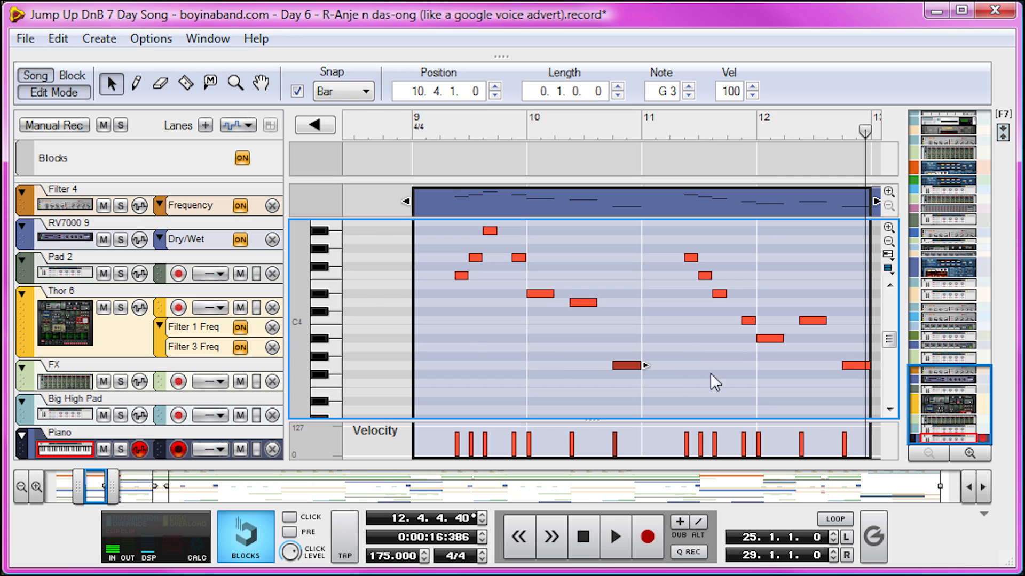
- Return to the arrangement and open the Beat track's four-bar clip starting at bar 21
{"action": "key", "text": "ctrl+e"}
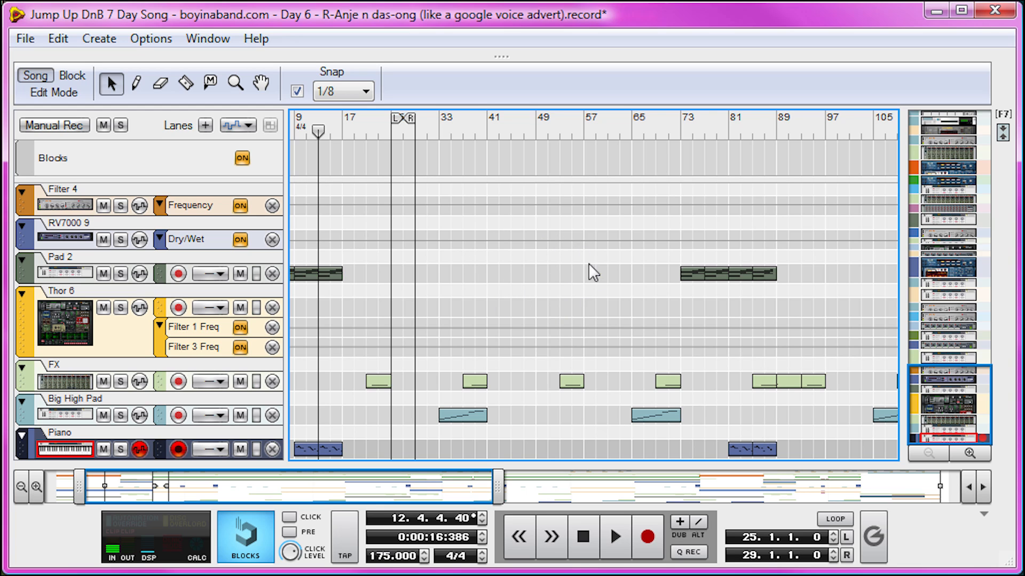
{"action": "left_click", "coordinate": [136, 83]}
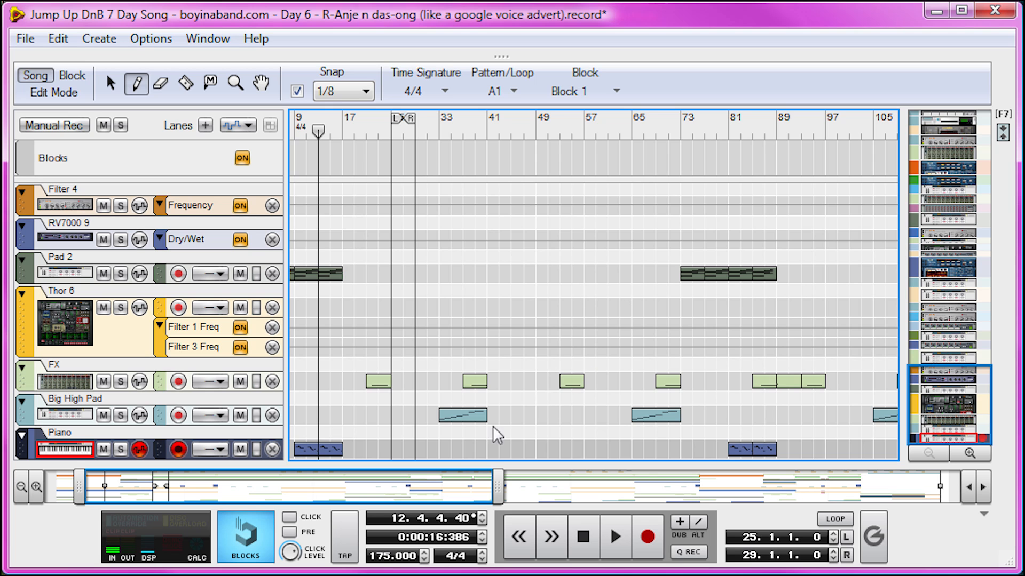
{"action": "scroll", "coordinate": [455, 349], "scroll_direction": "up", "scroll_amount": 15}
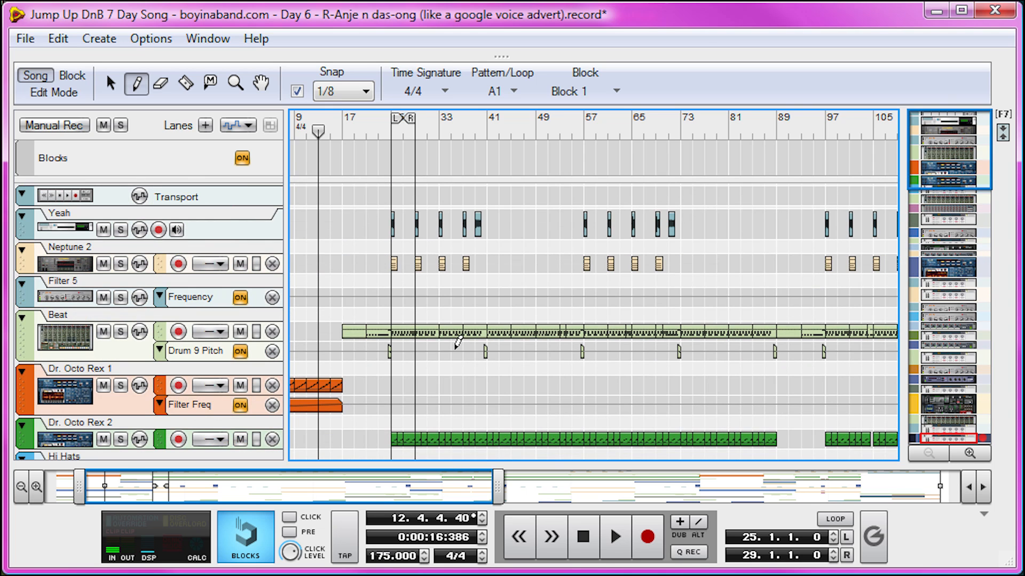
{"action": "key", "text": "q"}
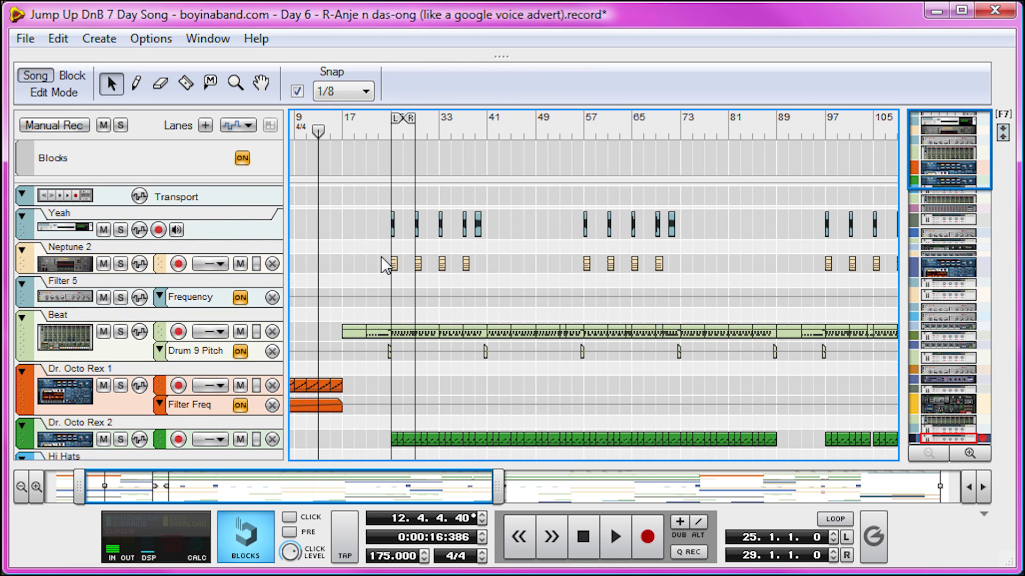
{"action": "double_click", "coordinate": [386, 329]}
- Play the Beat track's snare fill in bar 24 and stop just before bar 25
{"action": "left_click", "coordinate": [812, 123]}
{"action": "key", "text": "space"}
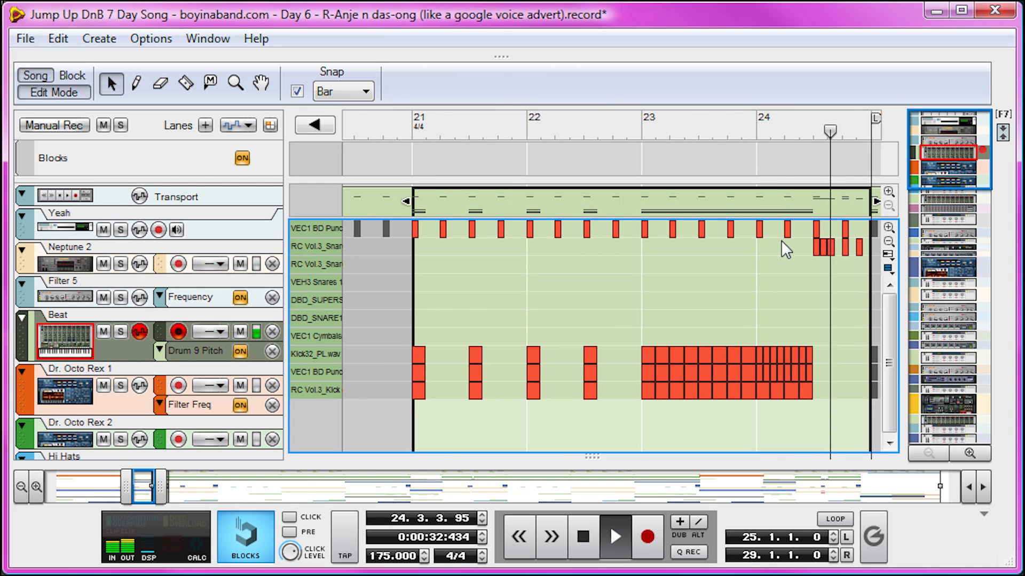
{"action": "key", "text": "space"}
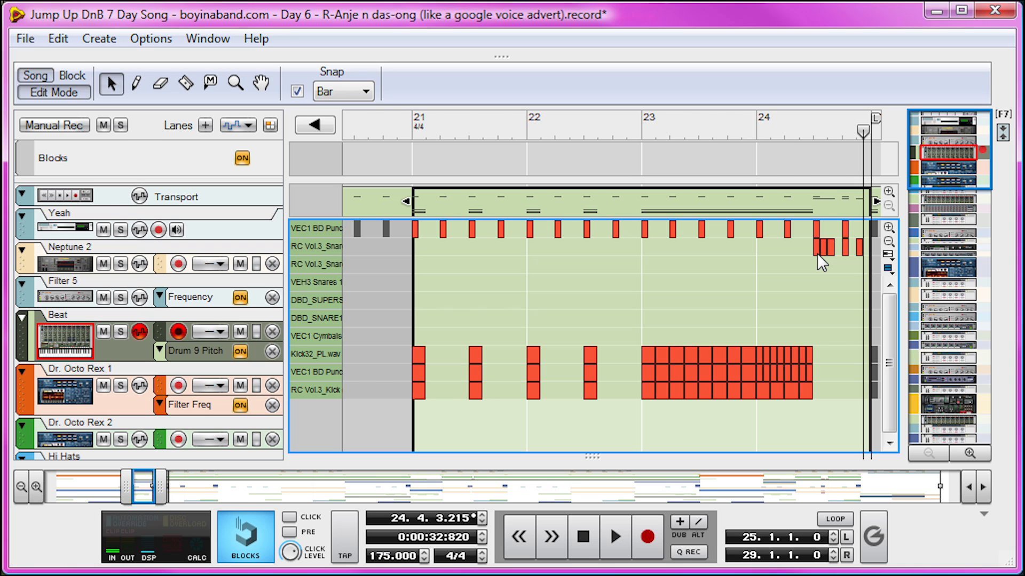
- Return to the arrangement and open the Beat track's Drum 9 Pitch automation clip just before bar 25
{"action": "left_click", "coordinate": [65, 97]}
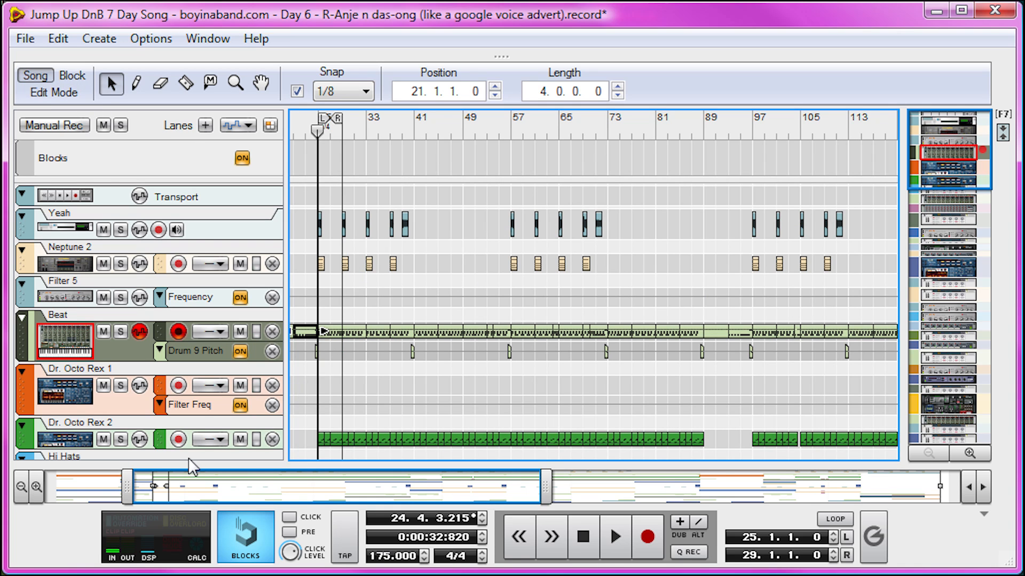
{"action": "left_click_drag", "start_coordinate": [544, 482], "coordinate": [169, 482]}
{"action": "left_click", "coordinate": [213, 350]}
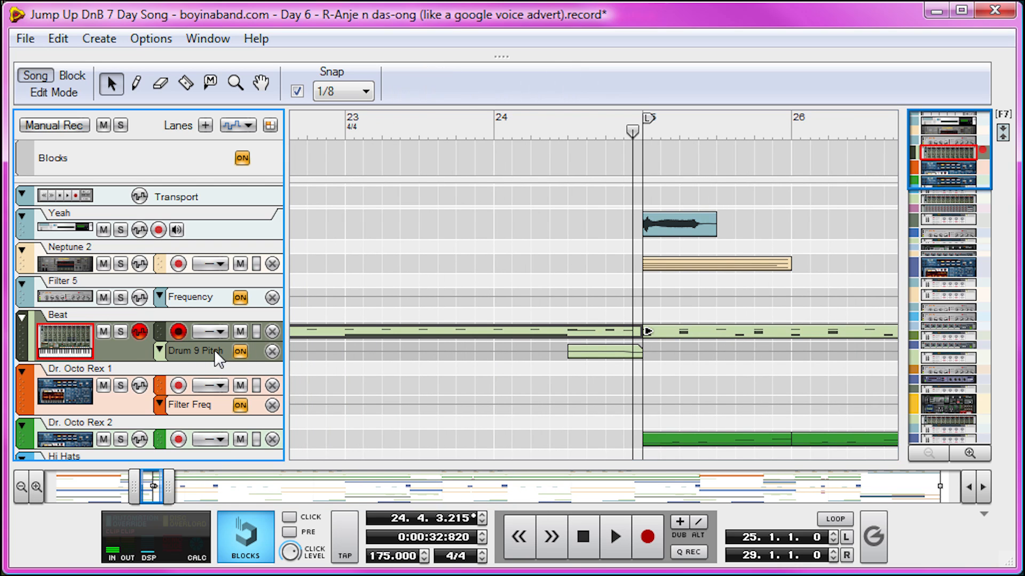
{"action": "double_click", "coordinate": [641, 349]}
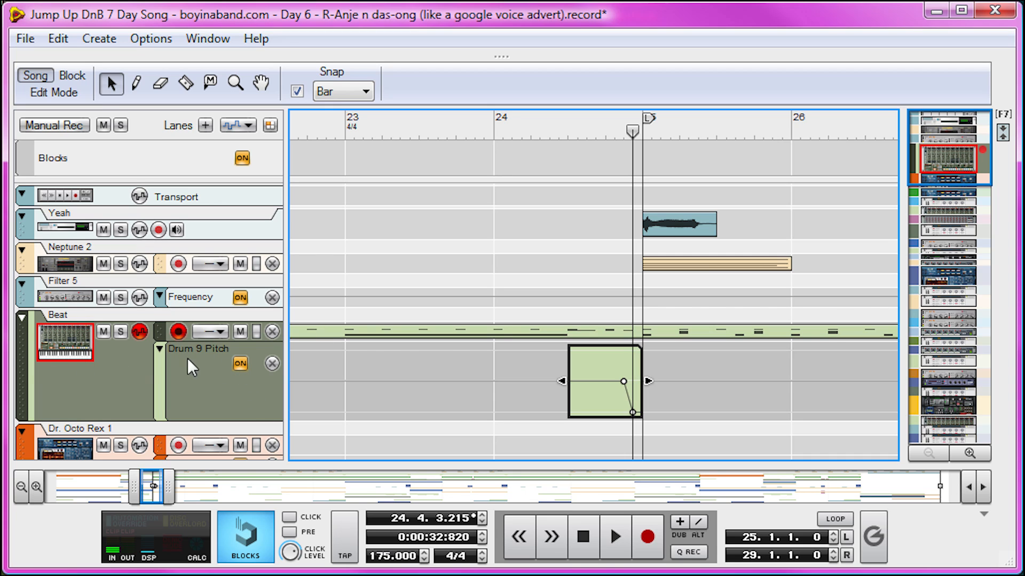
- Reveal the Beat drum machine in the rack and play from bar 24 to bar 25 to watch drum 9's pitch knob
{"action": "double_click", "coordinate": [528, 358]}
{"action": "left_click_drag", "start_coordinate": [503, 62], "coordinate": [497, 369]}
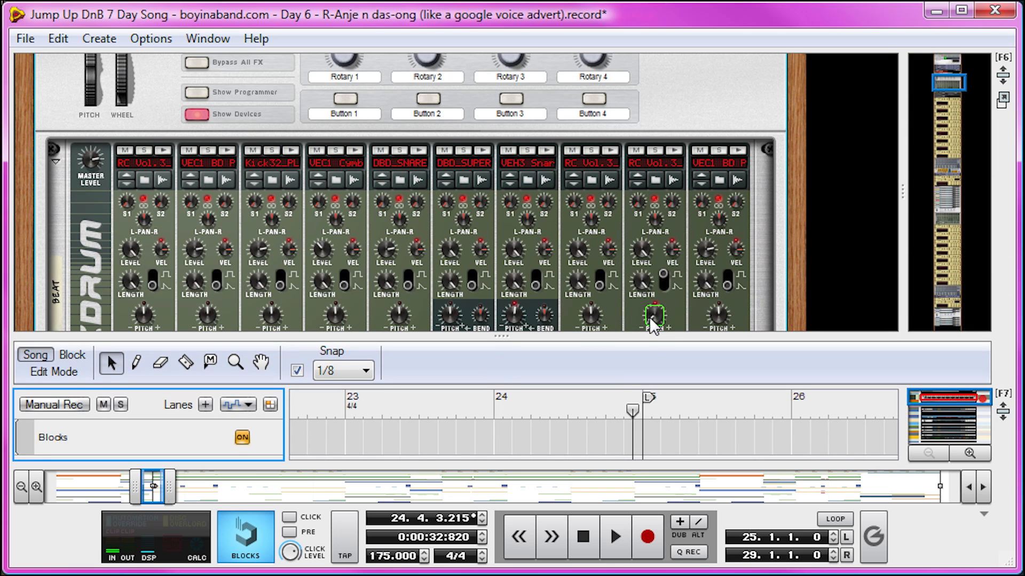
{"action": "left_click", "coordinate": [624, 398]}
{"action": "left_click", "coordinate": [453, 410]}
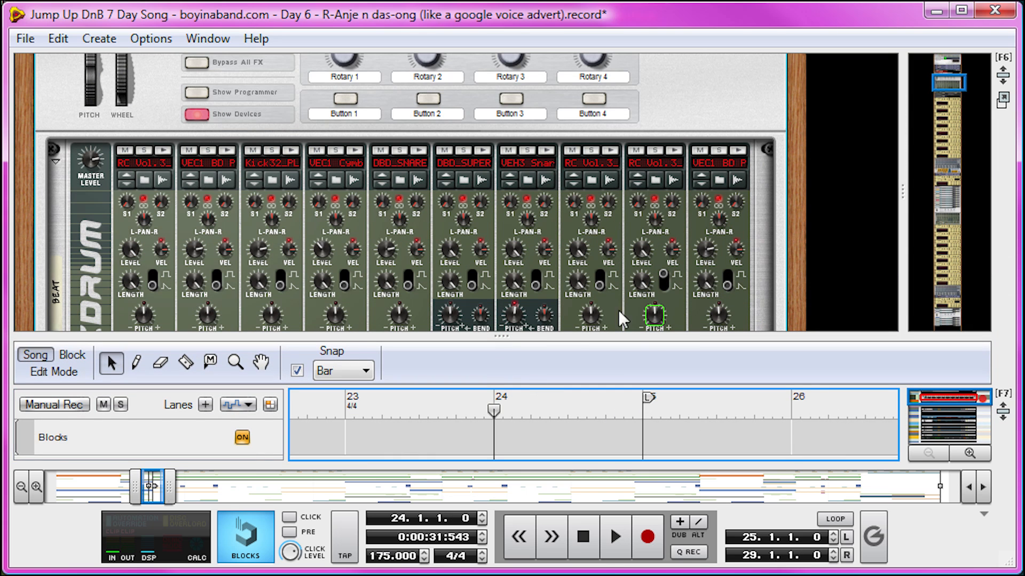
{"action": "key", "text": "space"}
{"action": "key", "text": "space"}
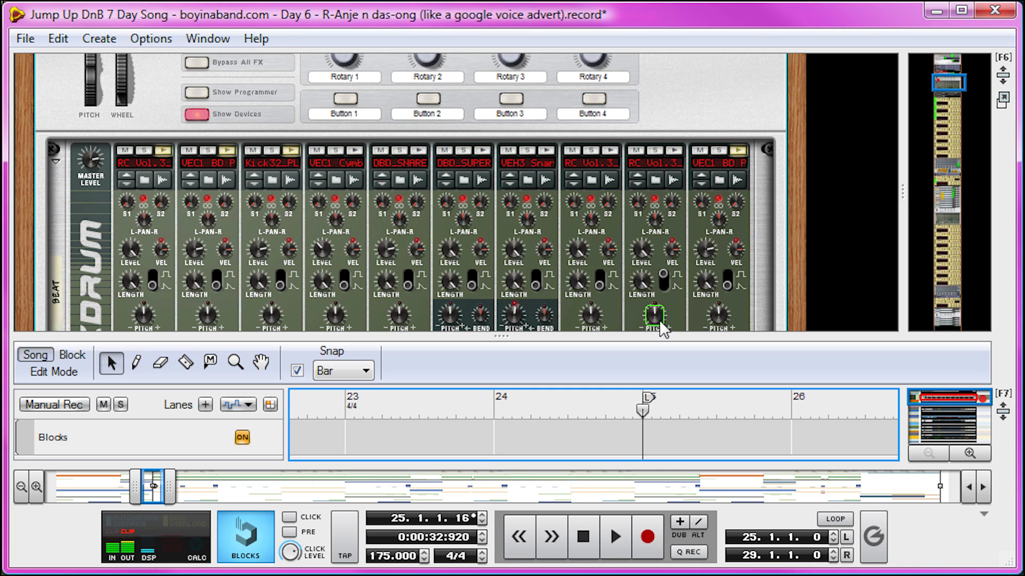
{"action": "mouse_move", "coordinate": [660, 321]}
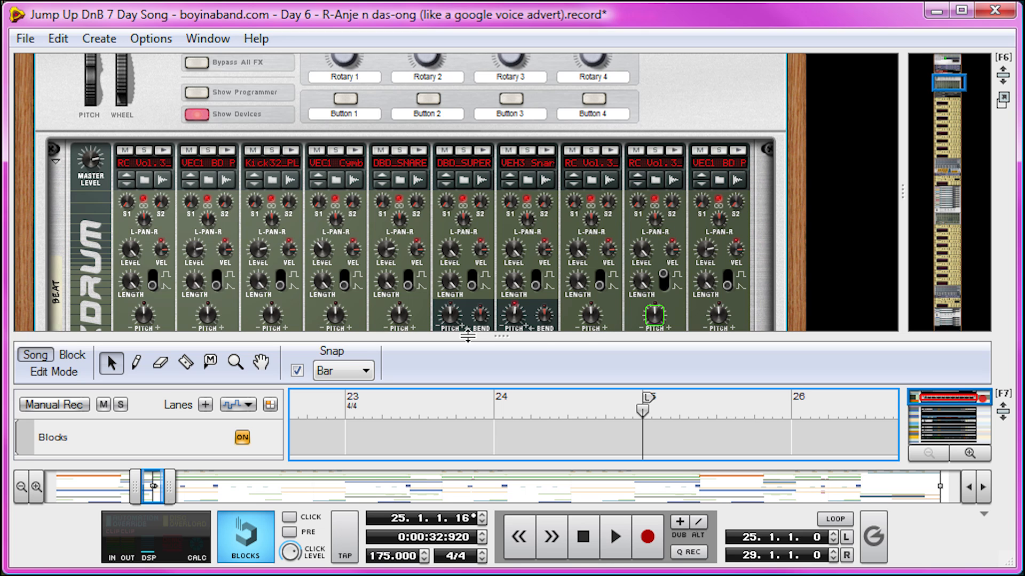
- Hide the rack and open the Beat track's four-bar clip starting at bar 181
{"action": "left_click_drag", "start_coordinate": [467, 335], "coordinate": [467, 56]}
{"action": "left_click_drag", "start_coordinate": [155, 486], "coordinate": [802, 484]}
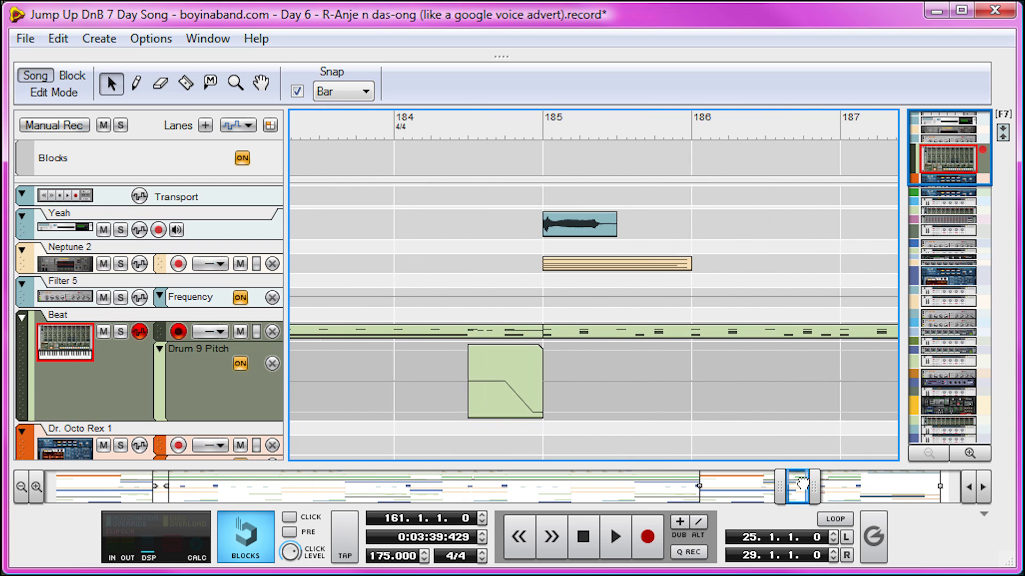
{"action": "double_click", "coordinate": [512, 332]}
- Play the Beat fill from bar 184 and stop just before bar 185
{"action": "left_click", "coordinate": [748, 123]}
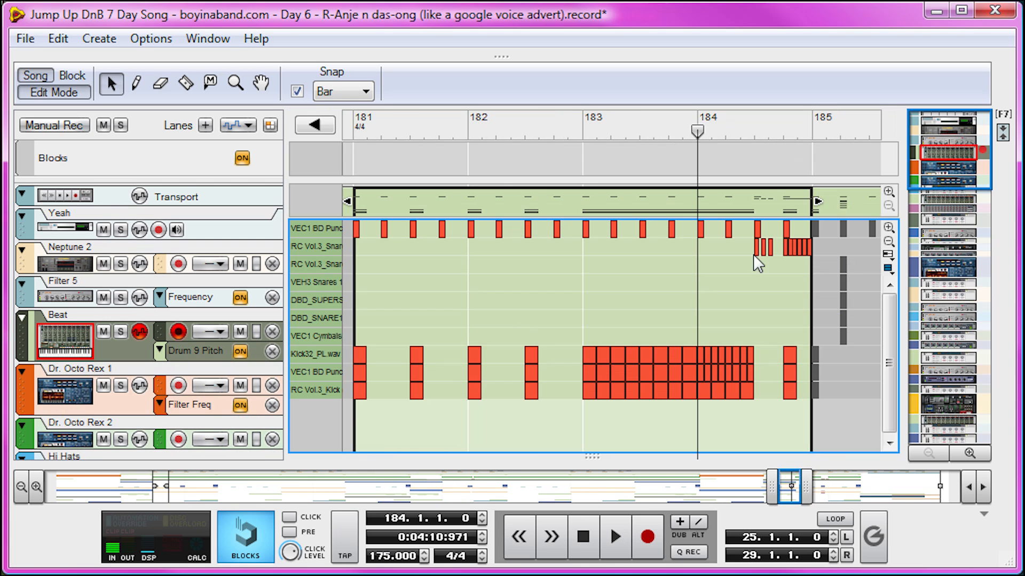
{"action": "key", "text": "space"}
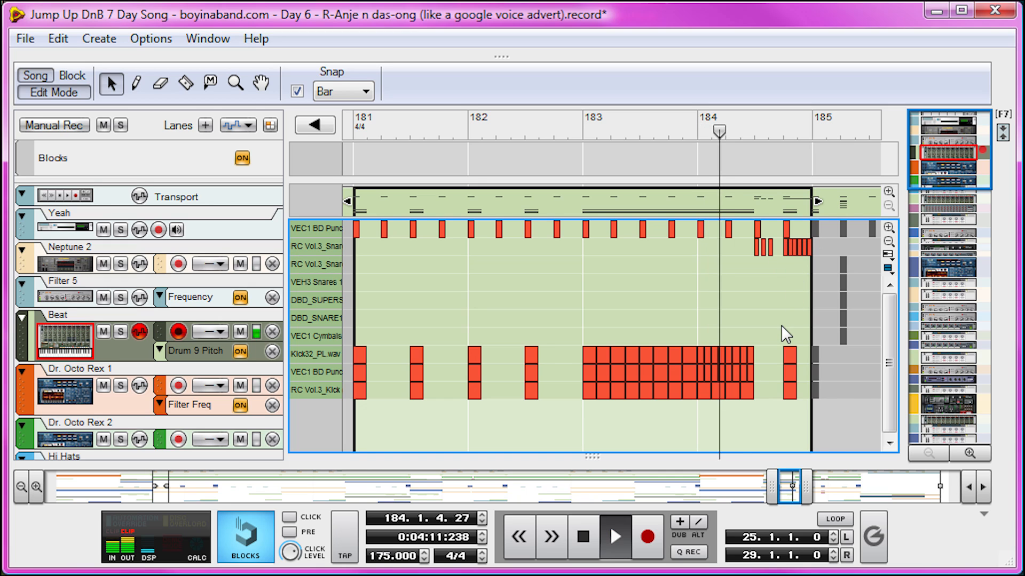
{"action": "key", "text": "space"}
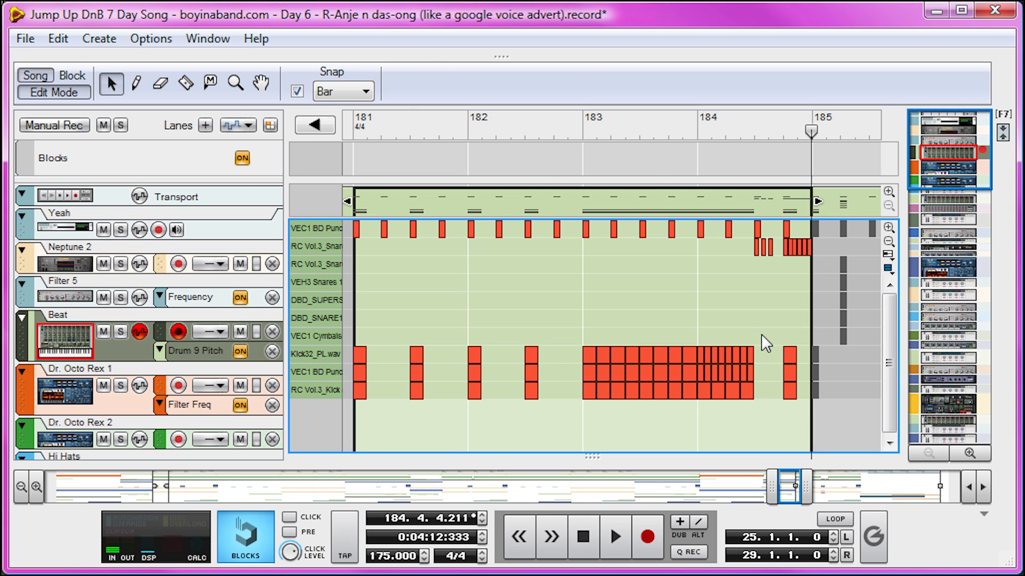
- Return to the arrangement, select the one-bar Dr. Octo Rex 3 clip at bar 32, and set the playback position to bar 32
{"action": "key", "text": "ctrl+e"}
{"action": "left_click_drag", "start_coordinate": [771, 485], "coordinate": [222, 490]}
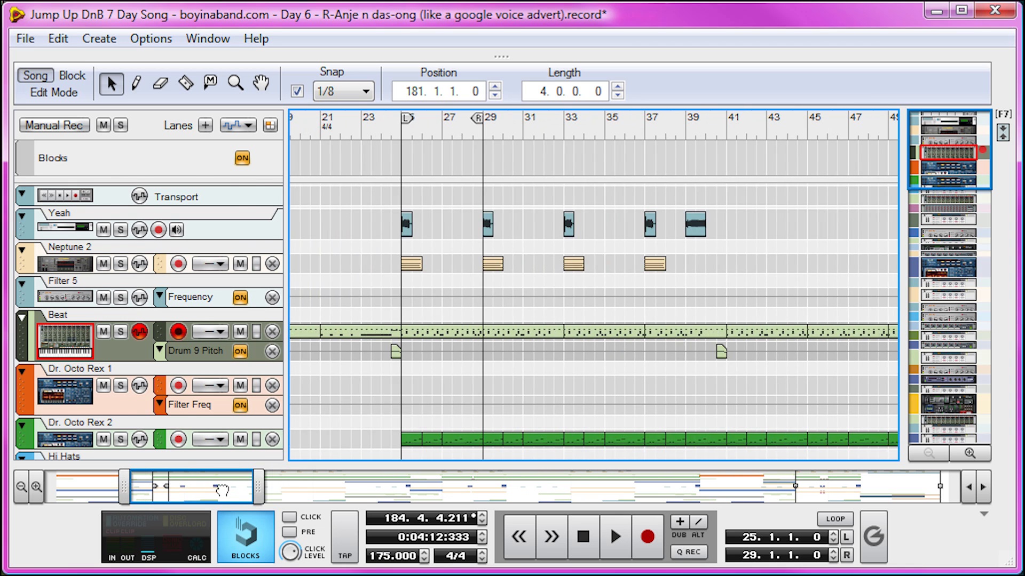
{"action": "scroll", "coordinate": [543, 398], "scroll_direction": "down", "scroll_amount": 10}
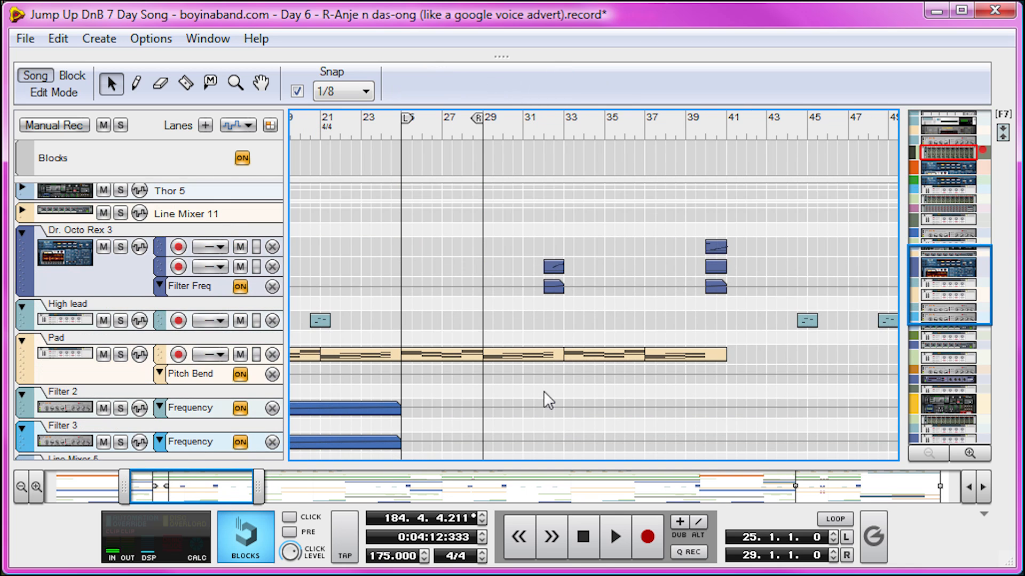
{"action": "left_click", "coordinate": [544, 268]}
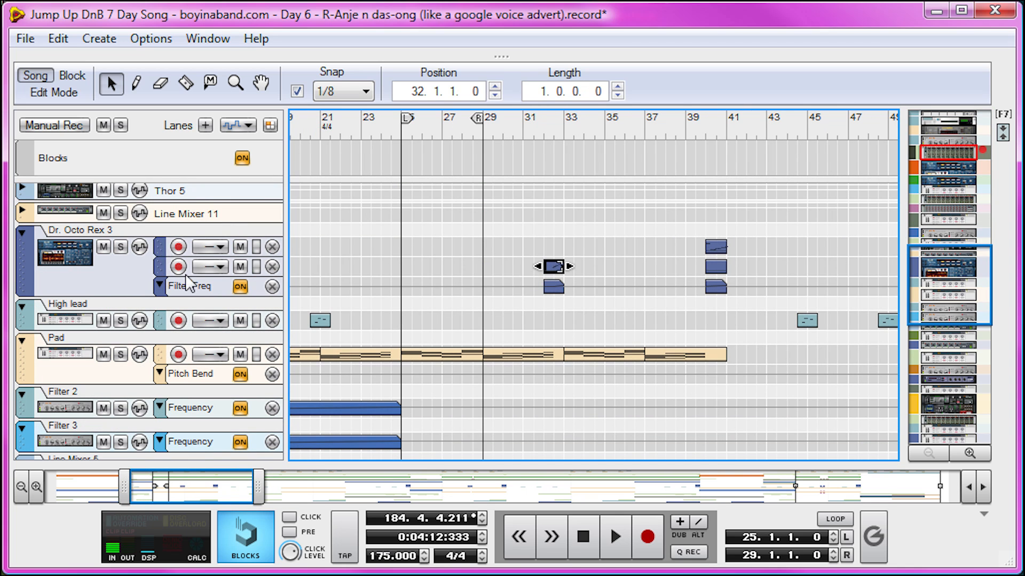
{"action": "left_click_drag", "start_coordinate": [540, 129], "coordinate": [543, 124]}
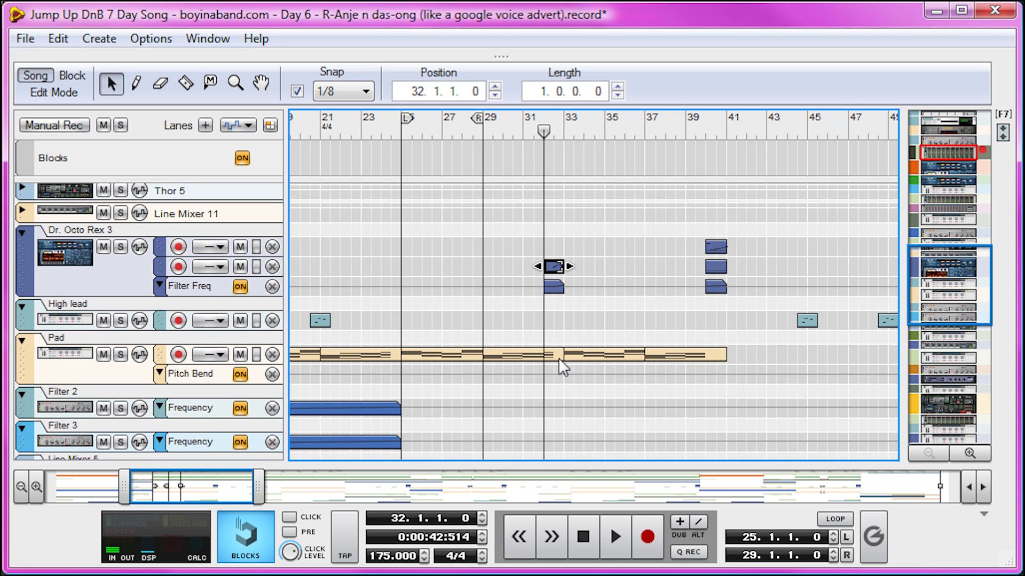
{"action": "scroll", "coordinate": [558, 358], "scroll_direction": "up", "scroll_amount": 10}
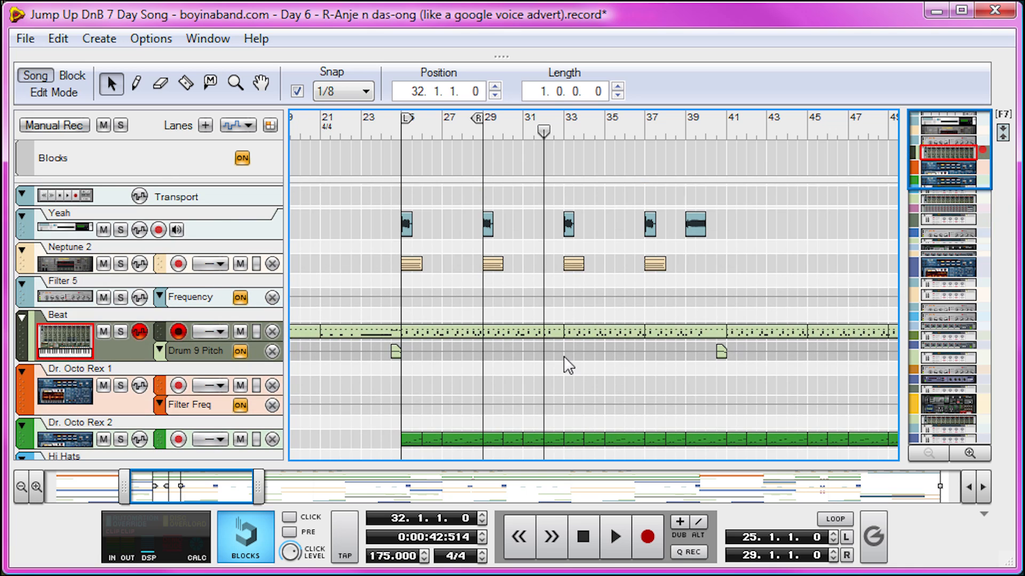
- Open the Beat track's four-bar clip starting at bar 29 and play from bar 31 into bar 33
{"action": "double_click", "coordinate": [556, 332]}
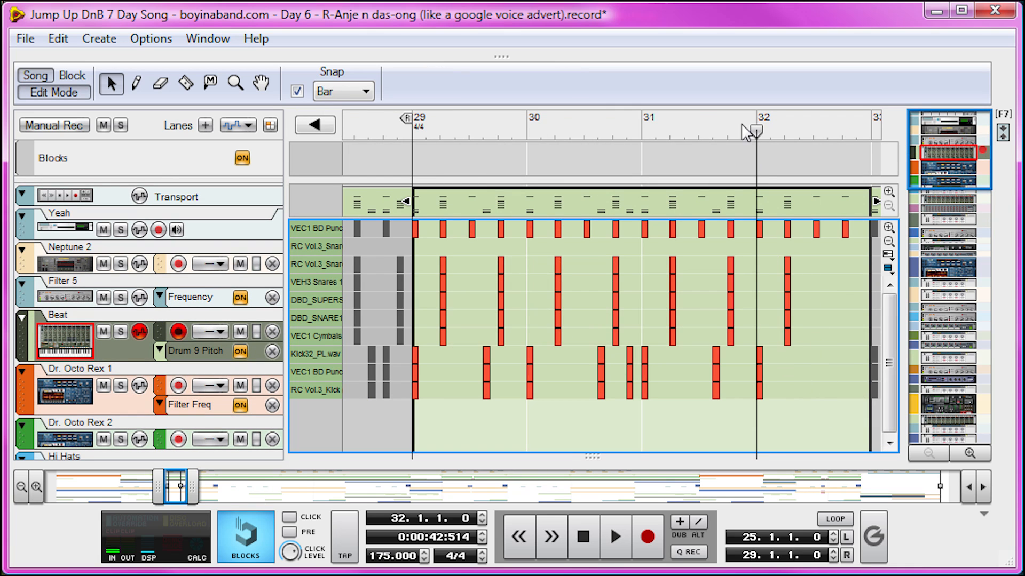
{"action": "left_click", "coordinate": [653, 136]}
{"action": "key", "text": "space"}
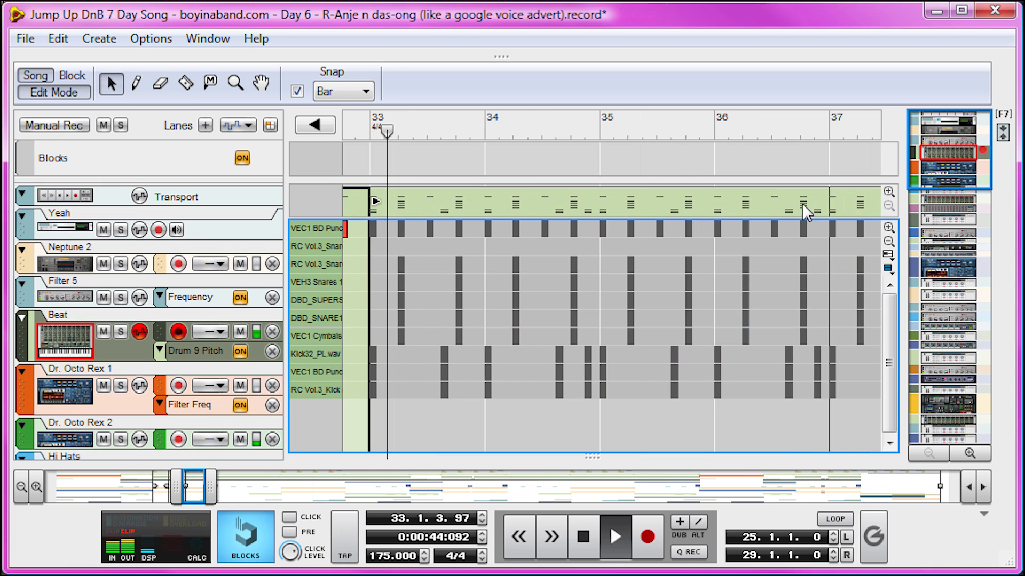
{"action": "key", "text": "space"}
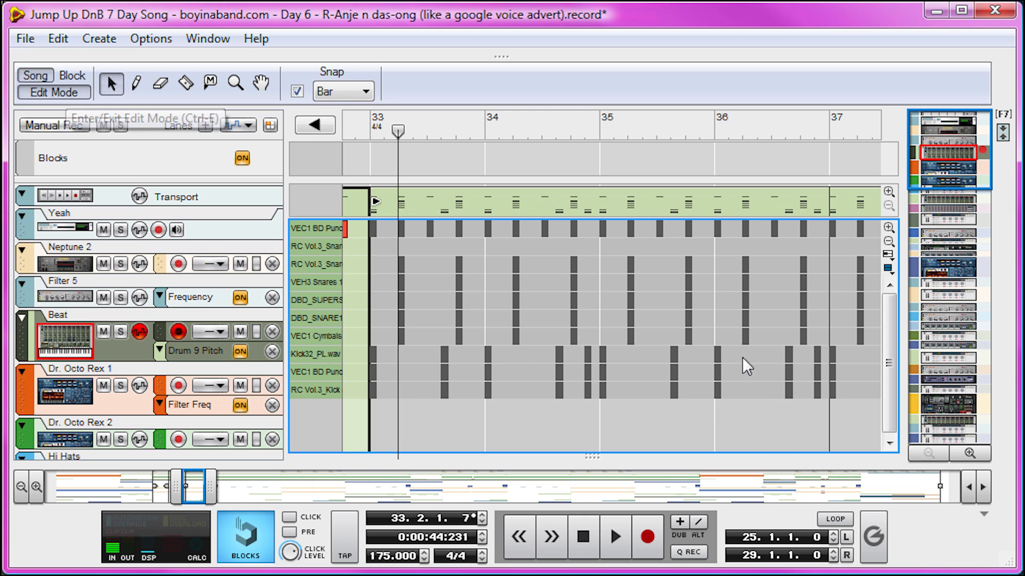
- Return to the arrangement and open the Dr. Octo Rex 3 Filter Freq automation clip at bar 32
{"action": "left_click", "coordinate": [80, 95]}
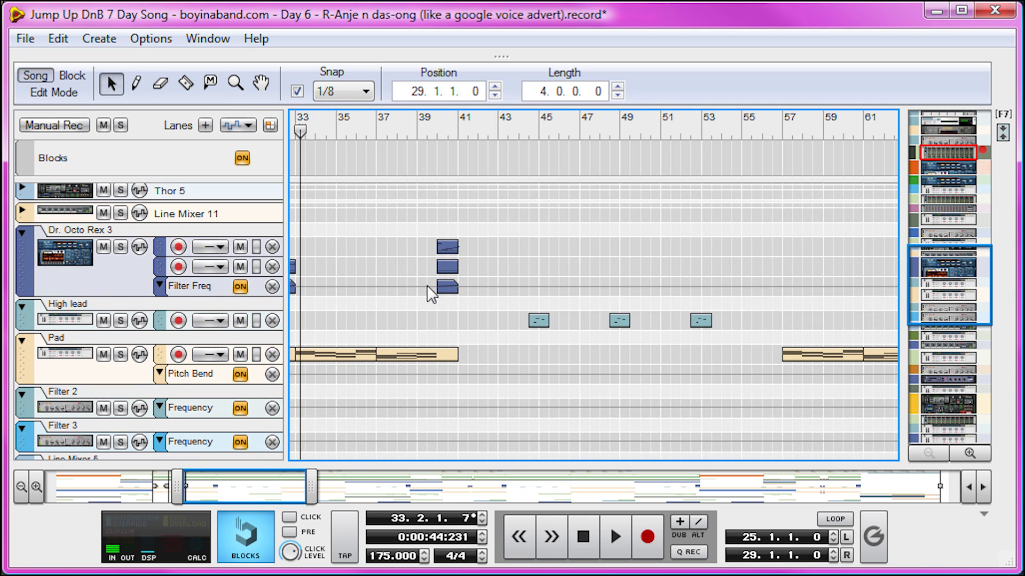
{"action": "left_click", "coordinate": [292, 287]}
{"action": "double_click", "coordinate": [293, 288]}
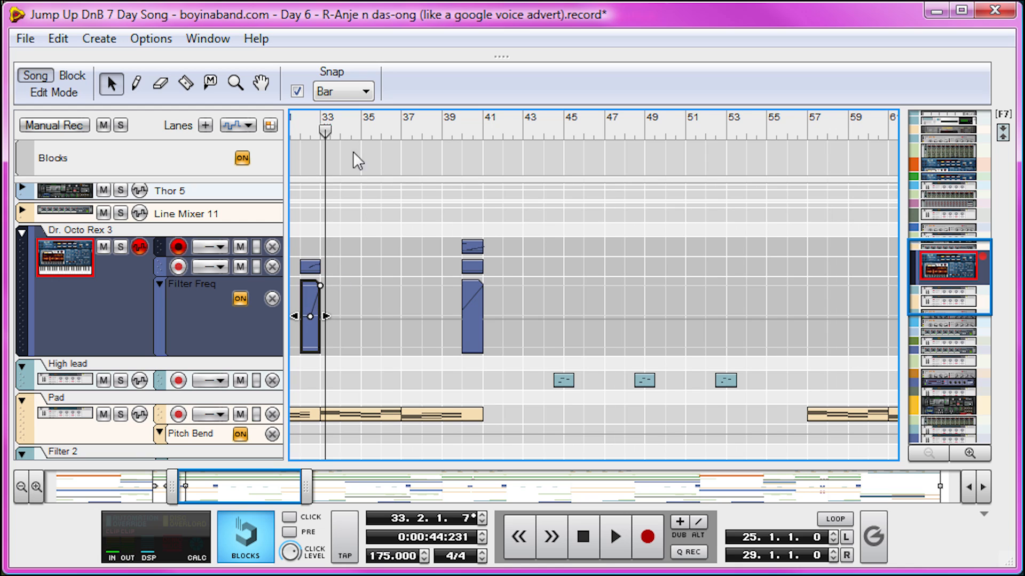
- Solo the Dr. Octo Rex 3 track, play its fill into bar 33, and turn the solo off again
{"action": "left_click", "coordinate": [120, 247]}
{"action": "key", "text": "space"}
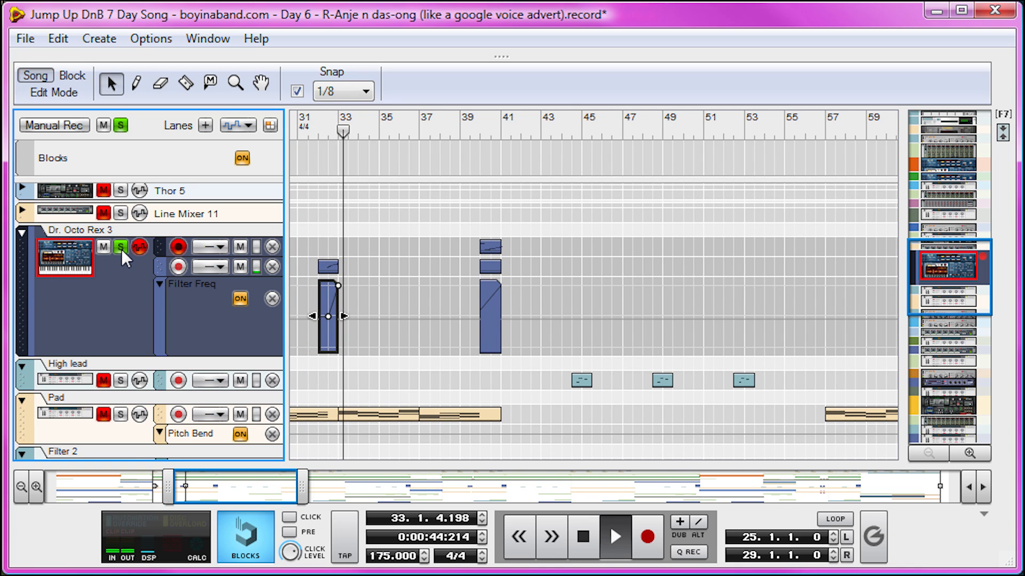
{"action": "left_click", "coordinate": [120, 248]}
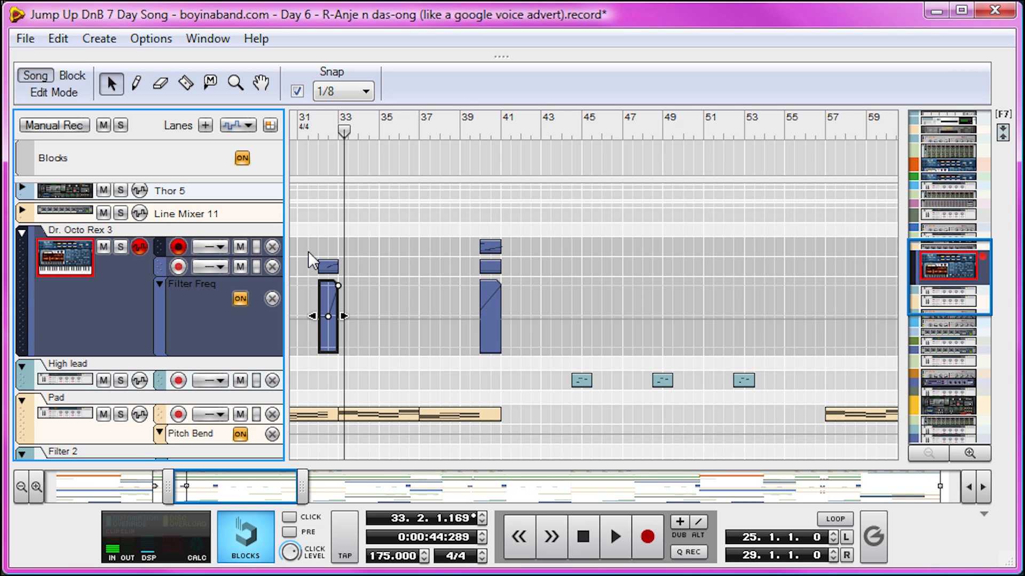
- Select the one-bar Beat clip at bar 64 and play the arrangement briefly from bar 62, beat 2
{"action": "left_click_drag", "start_coordinate": [205, 482], "coordinate": [292, 482]}
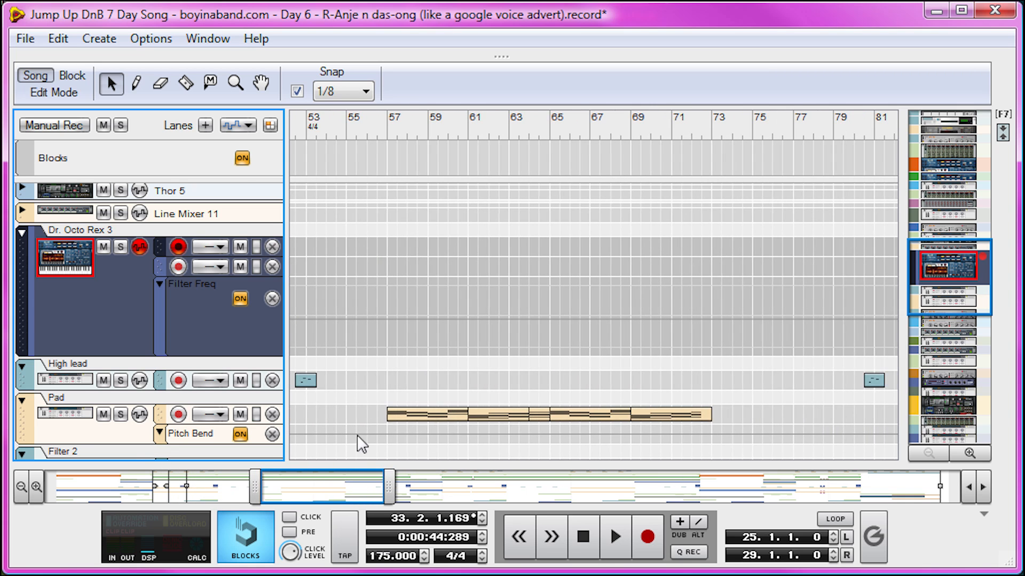
{"action": "scroll", "coordinate": [657, 239], "scroll_direction": "up", "scroll_amount": 15}
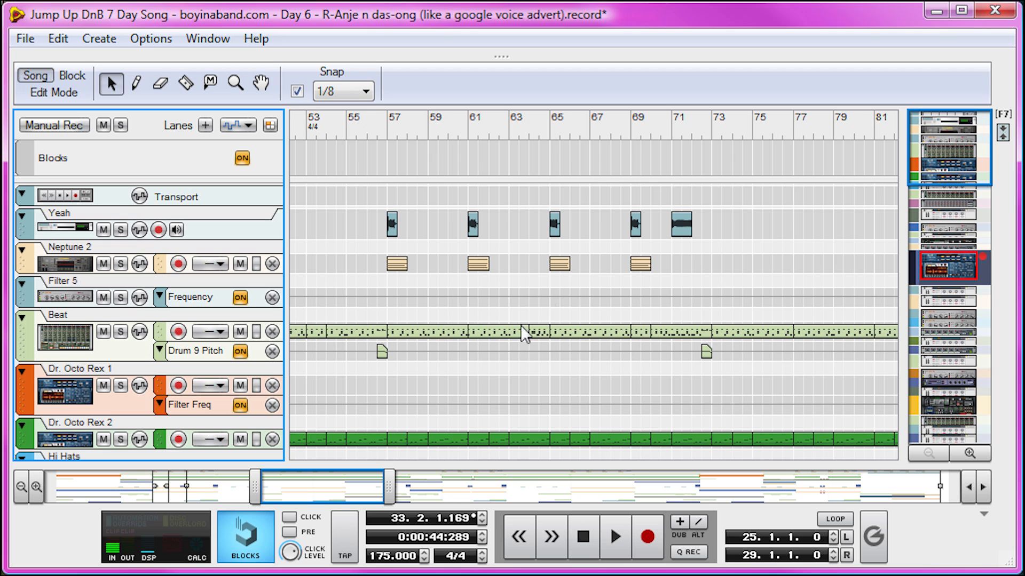
{"action": "left_click", "coordinate": [536, 330]}
{"action": "left_click", "coordinate": [492, 126]}
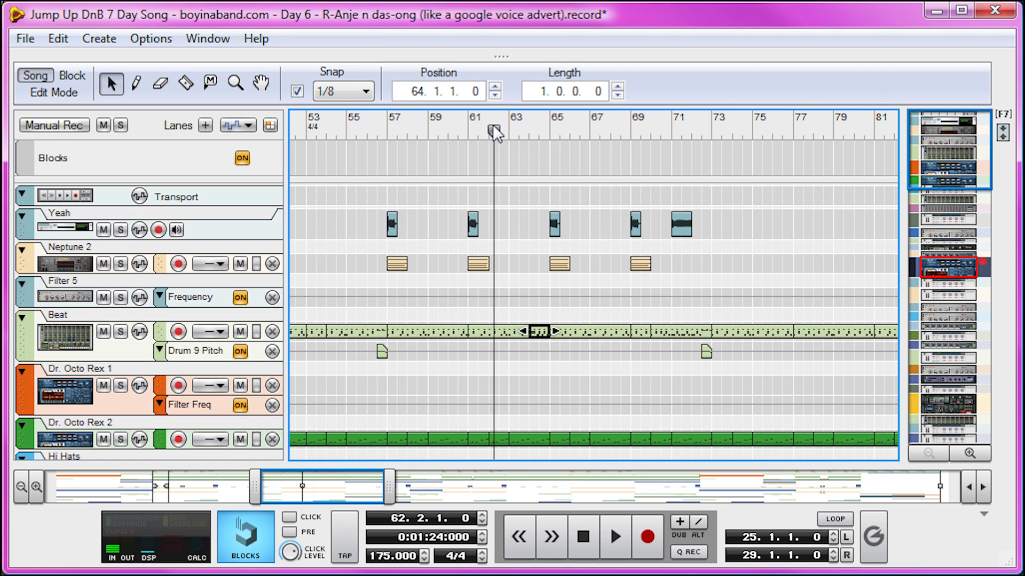
{"action": "key", "text": "space"}
- Play from bar 61, open the Beat fill clip at bar 64, and set the playback position to bar 64
{"action": "key", "text": "space"}
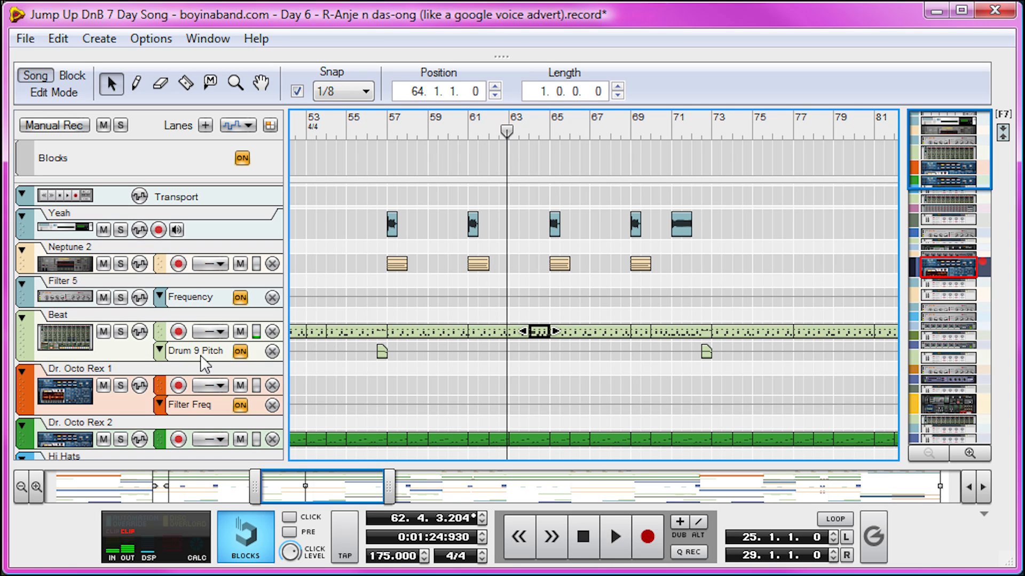
{"action": "left_click", "coordinate": [468, 129]}
{"action": "key", "text": "space"}
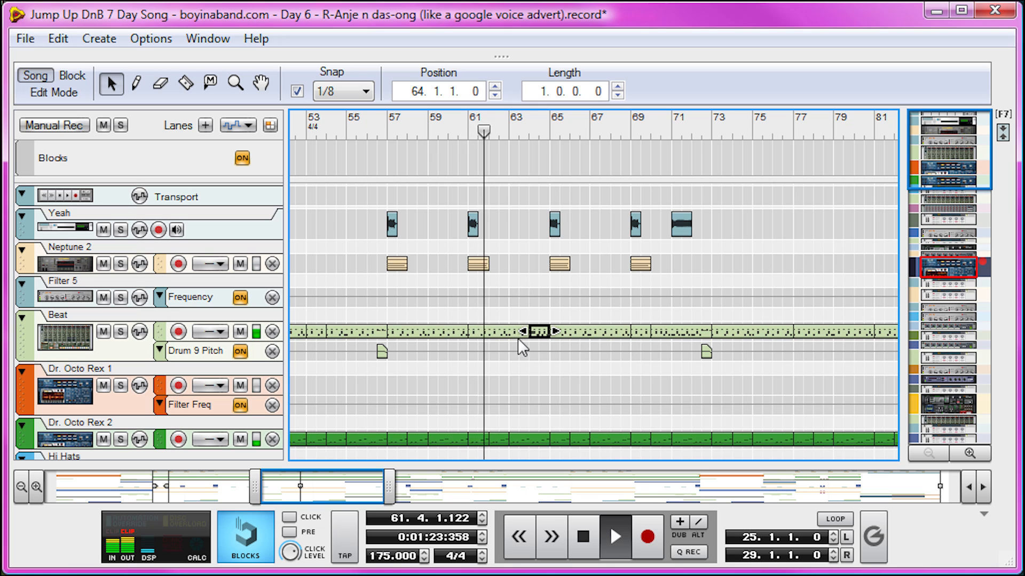
{"action": "double_click", "coordinate": [535, 332]}
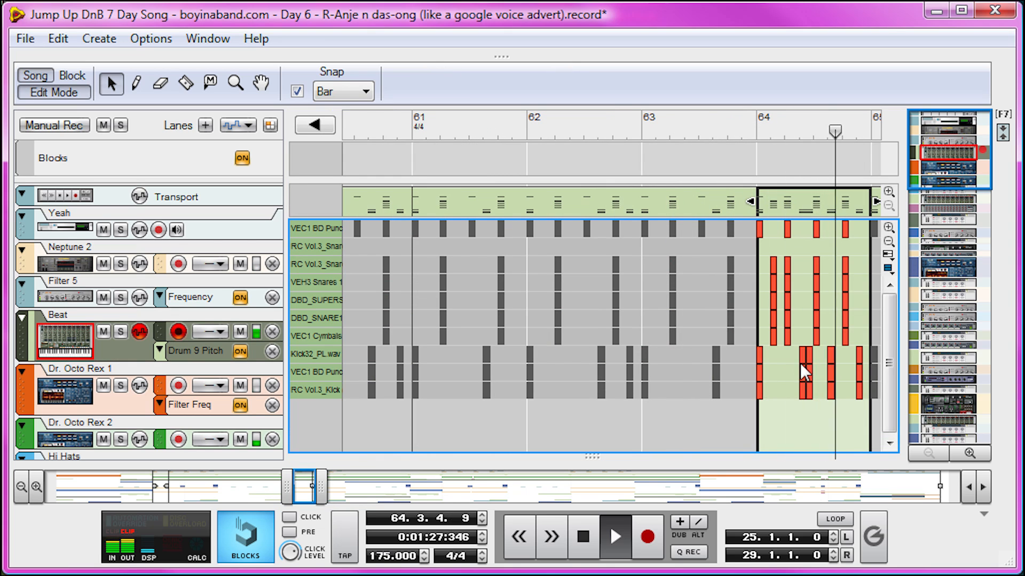
{"action": "left_click_drag", "start_coordinate": [374, 130], "coordinate": [496, 198]}
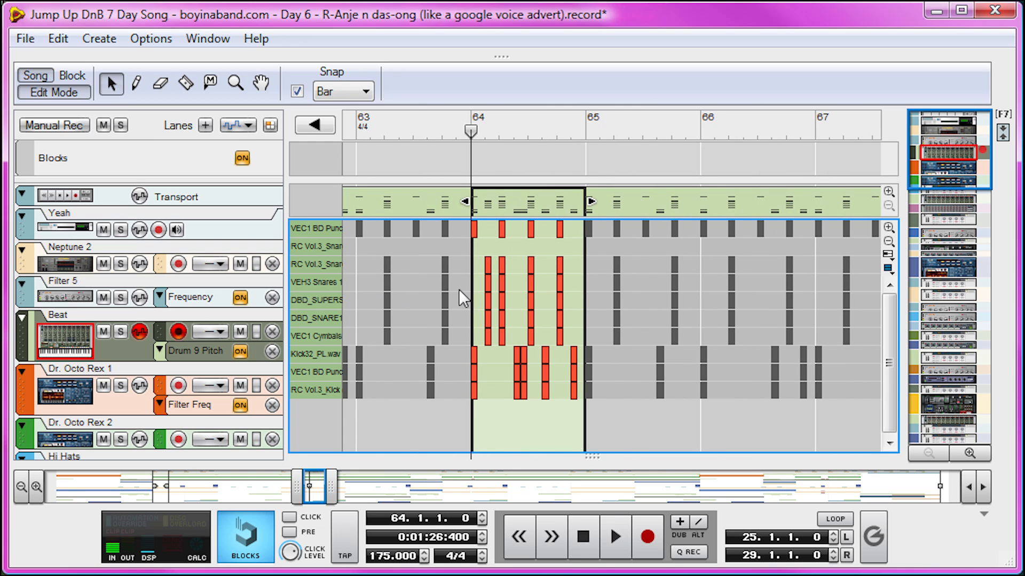
- Return to the arrangement, play the song from bar 190, and stop in bar 193
{"action": "left_click_drag", "start_coordinate": [332, 487], "coordinate": [832, 541]}
{"action": "left_click", "coordinate": [65, 99]}
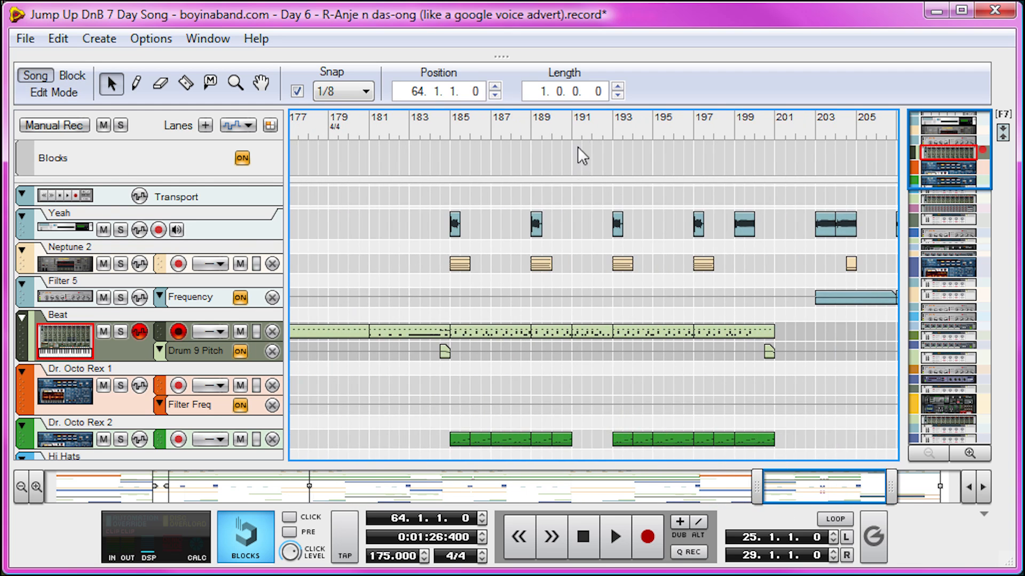
{"action": "left_click", "coordinate": [570, 133]}
{"action": "scroll", "coordinate": [610, 253], "scroll_direction": "down", "scroll_amount": 5}
{"action": "left_click_drag", "start_coordinate": [758, 485], "coordinate": [810, 483]}
{"action": "scroll", "coordinate": [716, 326], "scroll_direction": "up", "scroll_amount": 5}
{"action": "left_click", "coordinate": [592, 131]}
{"action": "key", "text": "space"}
{"action": "left_click", "coordinate": [592, 130]}
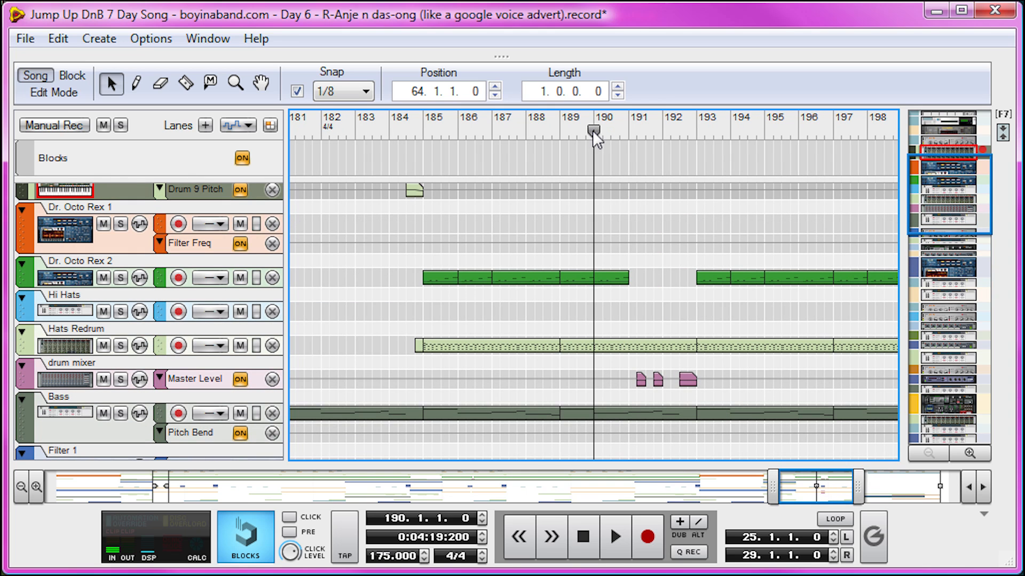
{"action": "key", "text": "space"}
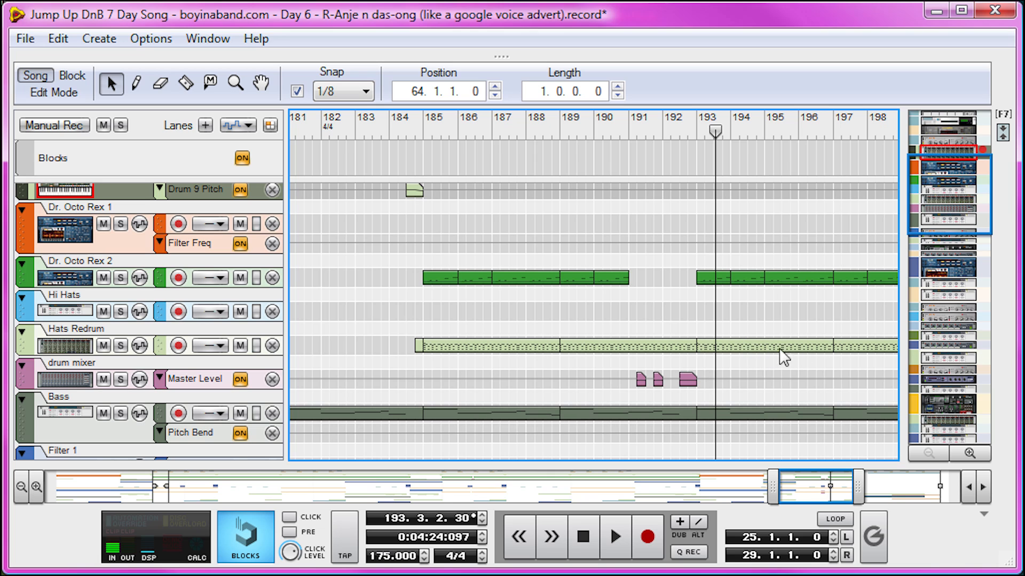
- Examine the mixer automation and pad clips around bar 191 and select the Dr. Octo Rex 3 Filter Freq clip there
{"action": "scroll", "coordinate": [695, 331], "scroll_direction": "down", "scroll_amount": 3}
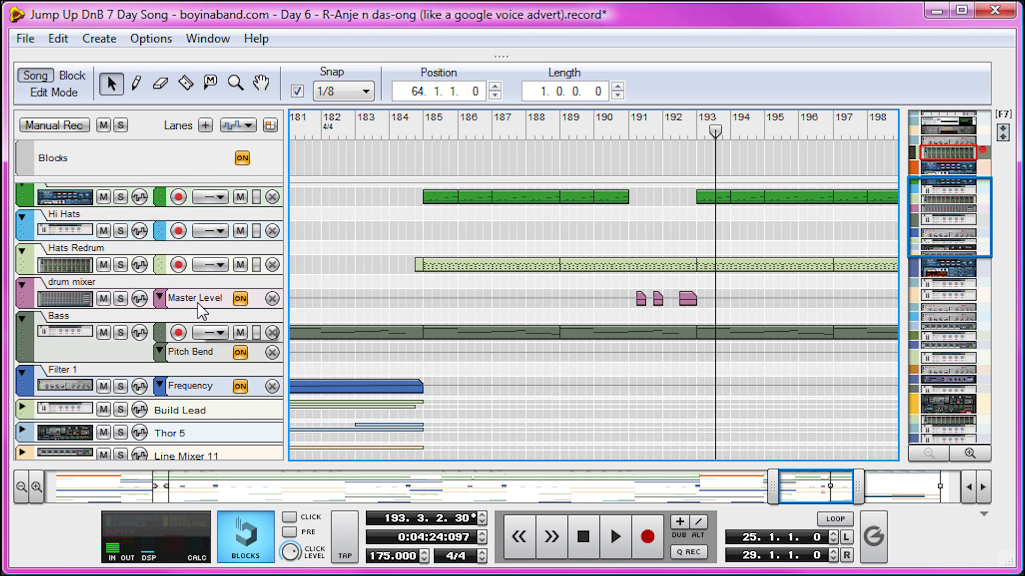
{"action": "scroll", "coordinate": [639, 306], "scroll_direction": "down", "scroll_amount": 5}
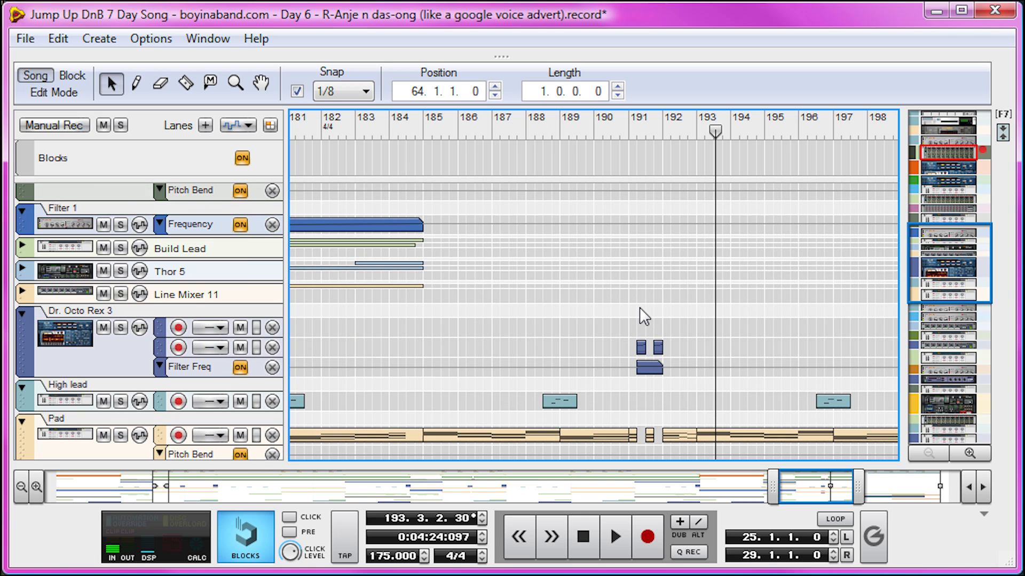
{"action": "scroll", "coordinate": [639, 306], "scroll_direction": "down", "scroll_amount": 4}
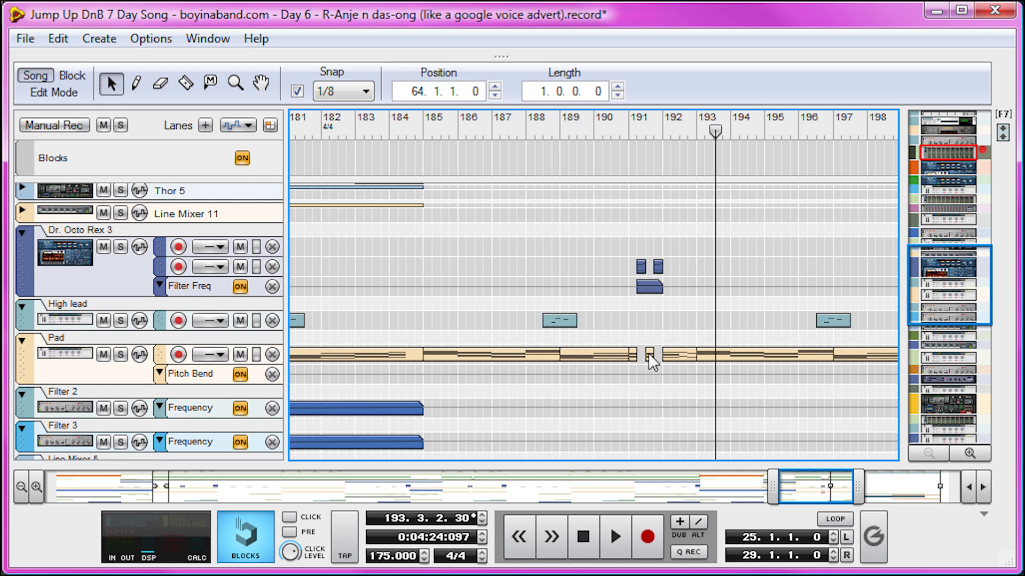
{"action": "scroll", "coordinate": [650, 351], "scroll_direction": "down", "scroll_amount": 8}
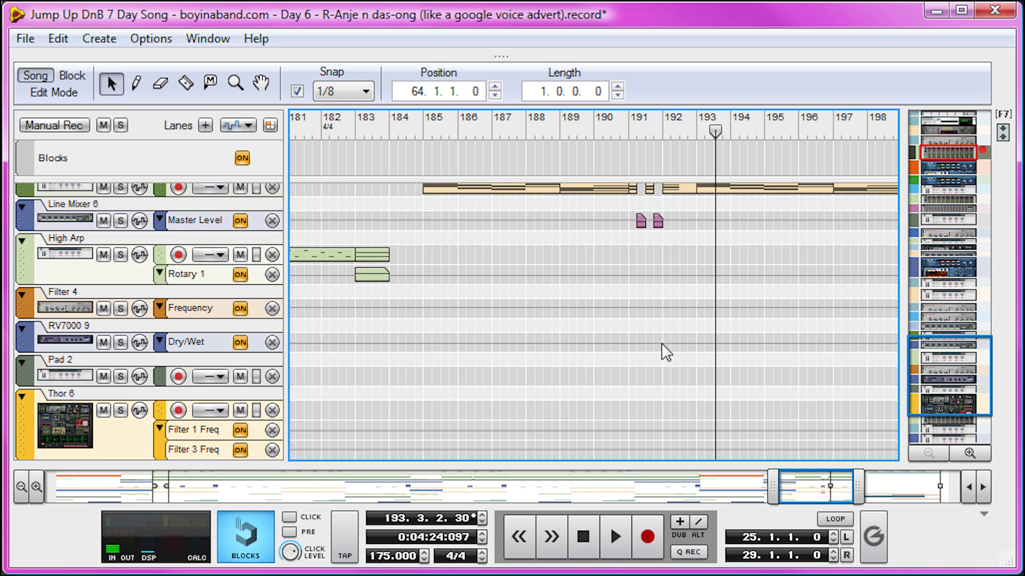
{"action": "scroll", "coordinate": [652, 246], "scroll_direction": "up", "scroll_amount": 2}
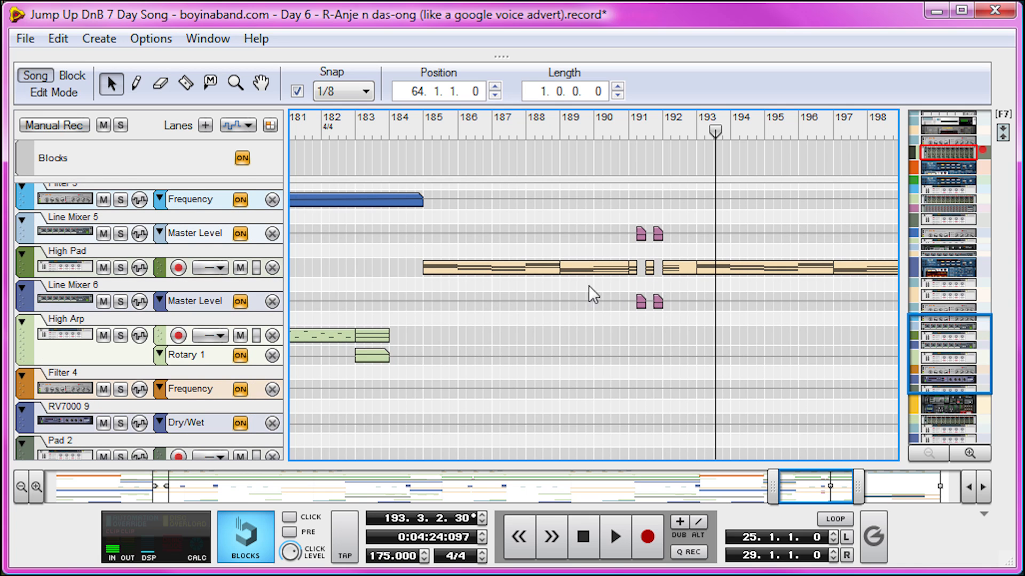
{"action": "scroll", "coordinate": [675, 313], "scroll_direction": "up", "scroll_amount": 6}
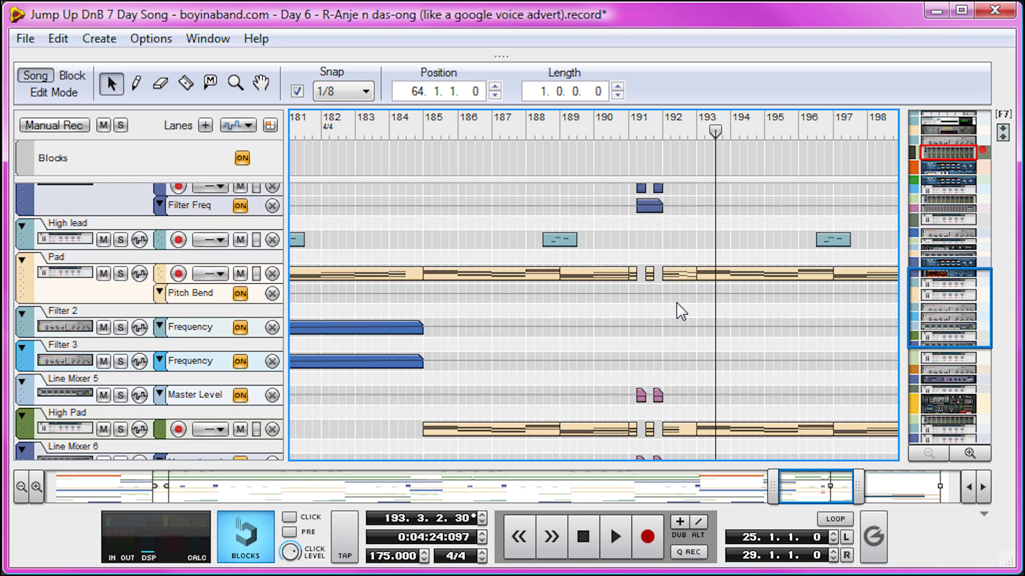
{"action": "left_click", "coordinate": [640, 346]}
{"action": "left_click", "coordinate": [656, 348]}
{"action": "left_click", "coordinate": [651, 366]}
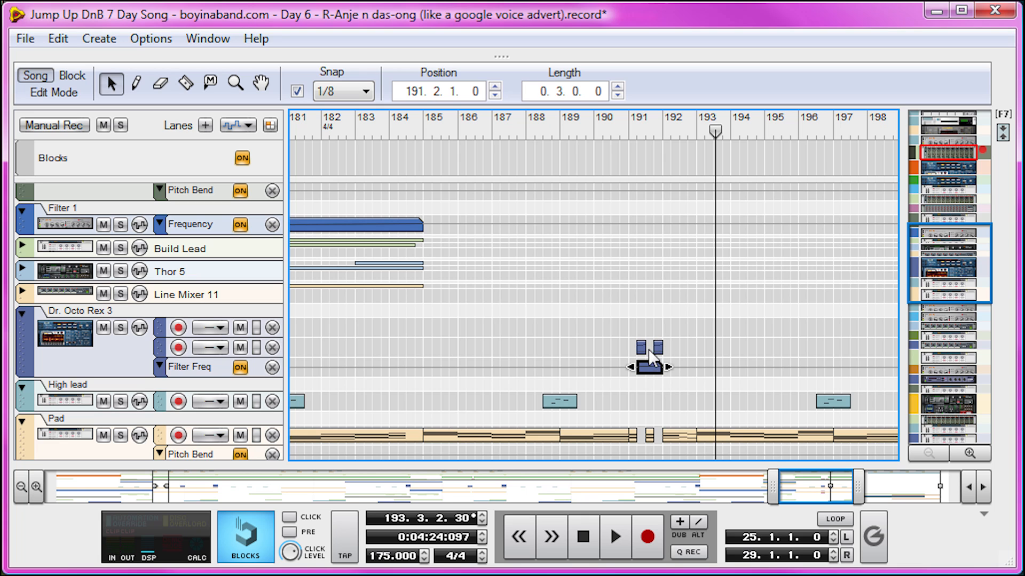
- Open the Beat track's two-bar clip at bar 191 and set the playback position to bar 191
{"action": "scroll", "coordinate": [641, 306], "scroll_direction": "down", "scroll_amount": 3}
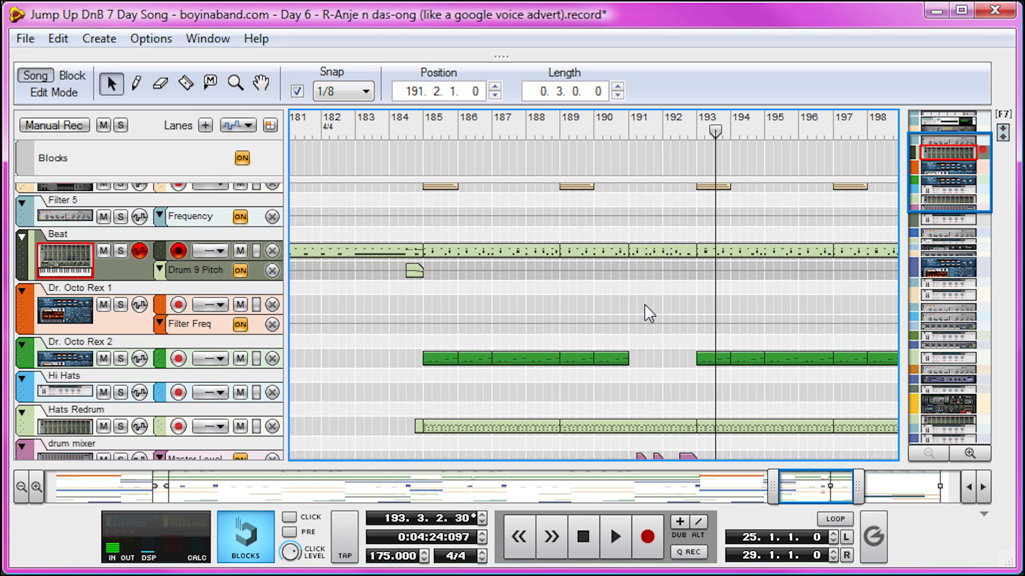
{"action": "left_click", "coordinate": [670, 252]}
{"action": "double_click", "coordinate": [670, 251]}
{"action": "left_click_drag", "start_coordinate": [884, 487], "coordinate": [827, 486]}
{"action": "left_click", "coordinate": [455, 116]}
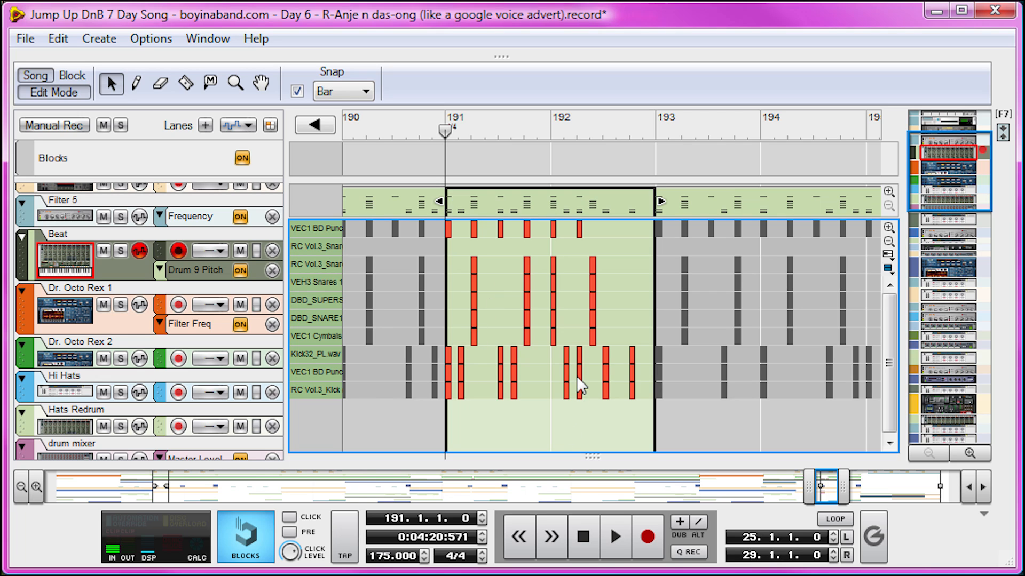
- Move the playback position to bar 192, play the end of the Beat fill, and stop in bar 193
{"action": "left_click_drag", "start_coordinate": [610, 134], "coordinate": [602, 127]}
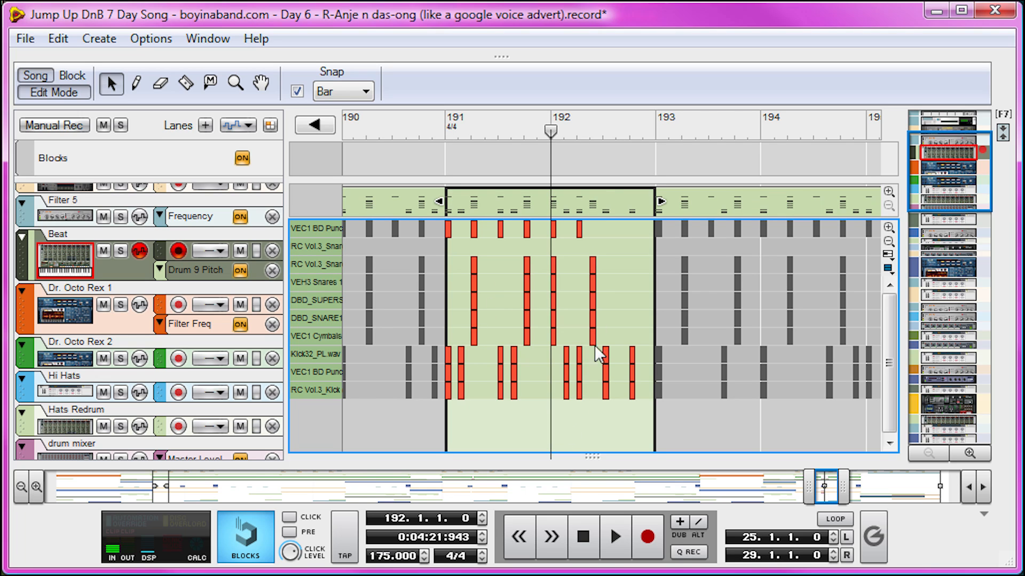
{"action": "left_click", "coordinate": [581, 230]}
{"action": "left_click", "coordinate": [621, 243]}
{"action": "key", "text": "space"}
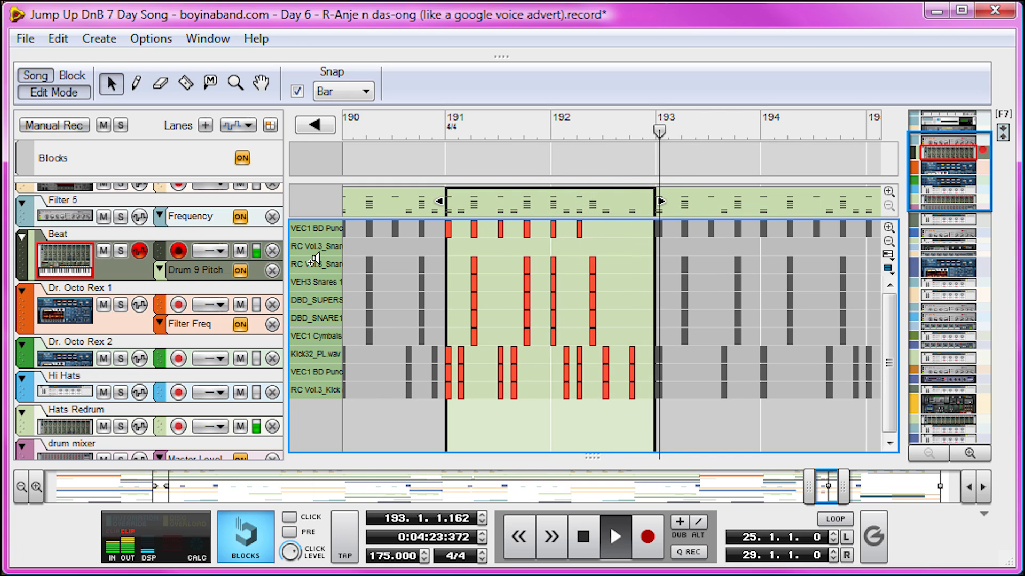
{"action": "key", "text": "space"}
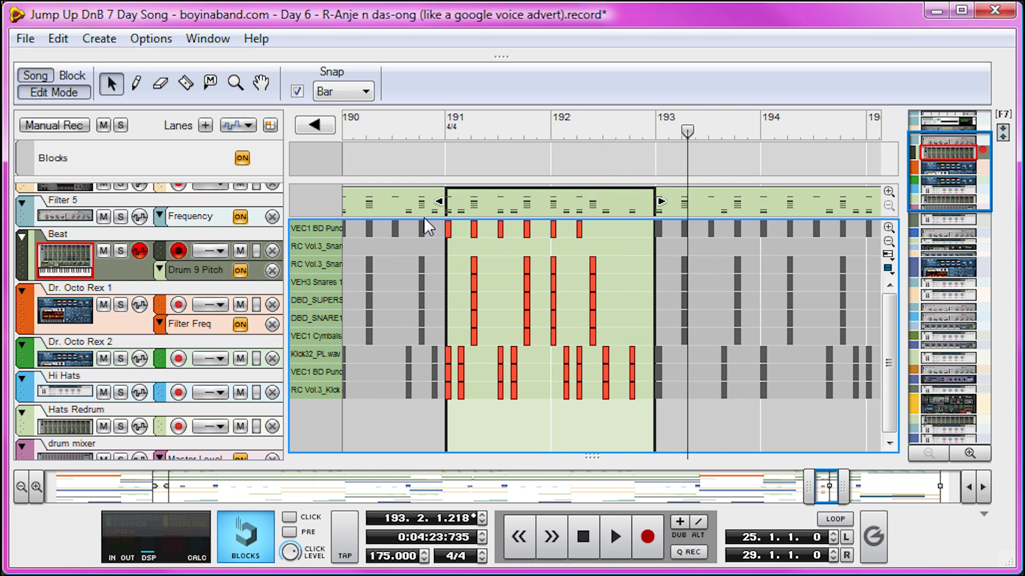